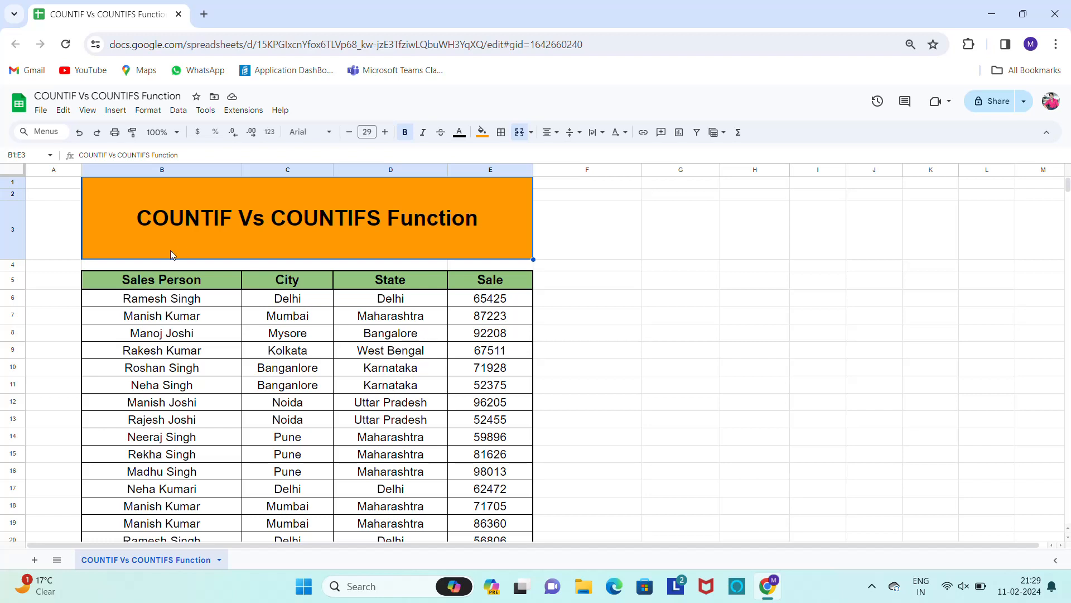
Step: Examine the header row of the sales table, from Sales Person across City and State to Sale
click(107, 285)
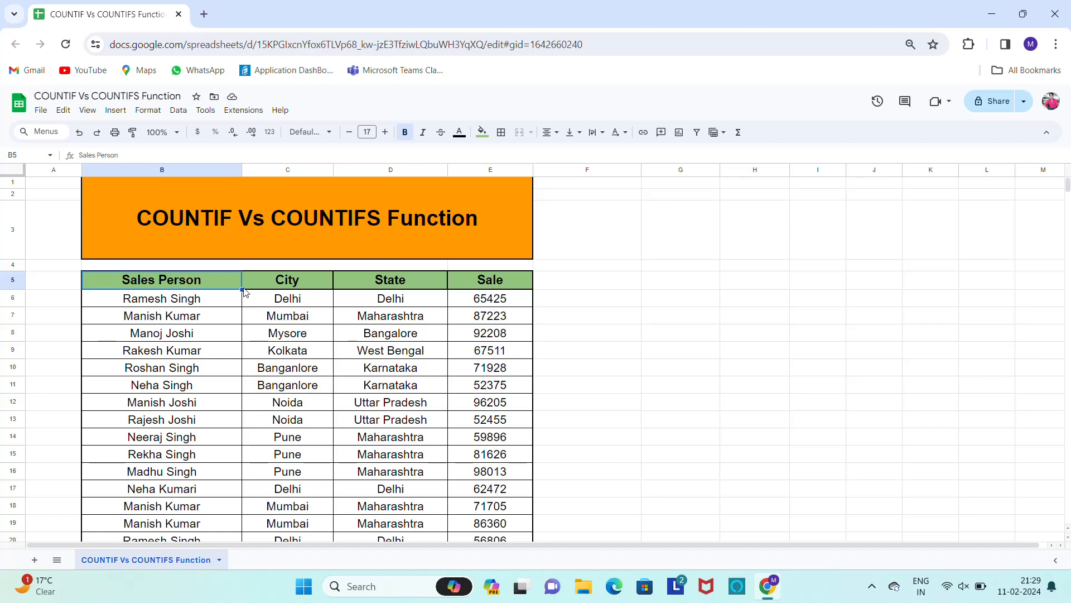
click(475, 298)
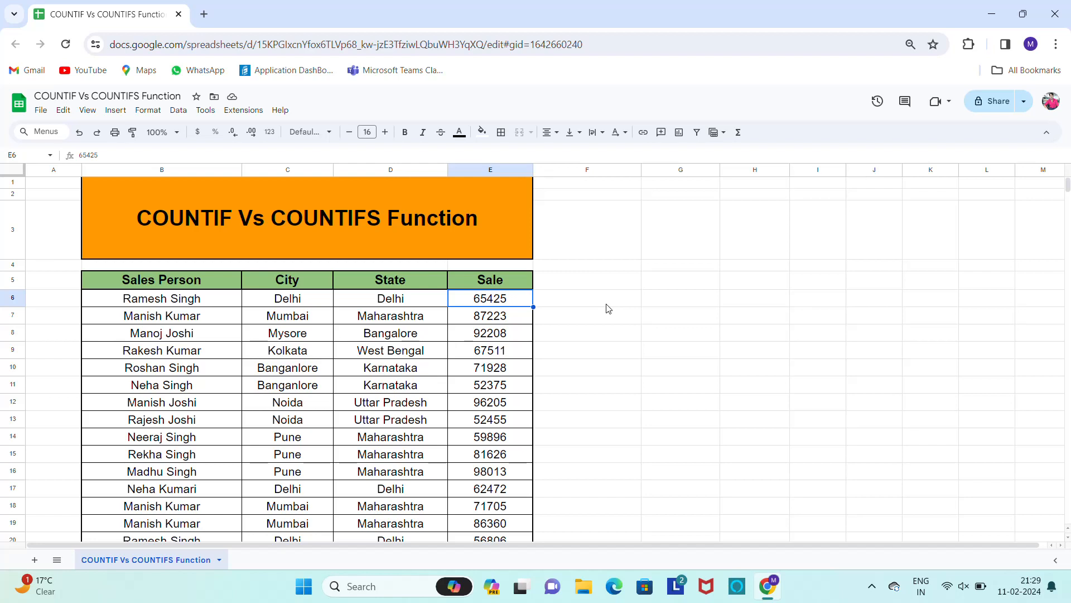
click(158, 282)
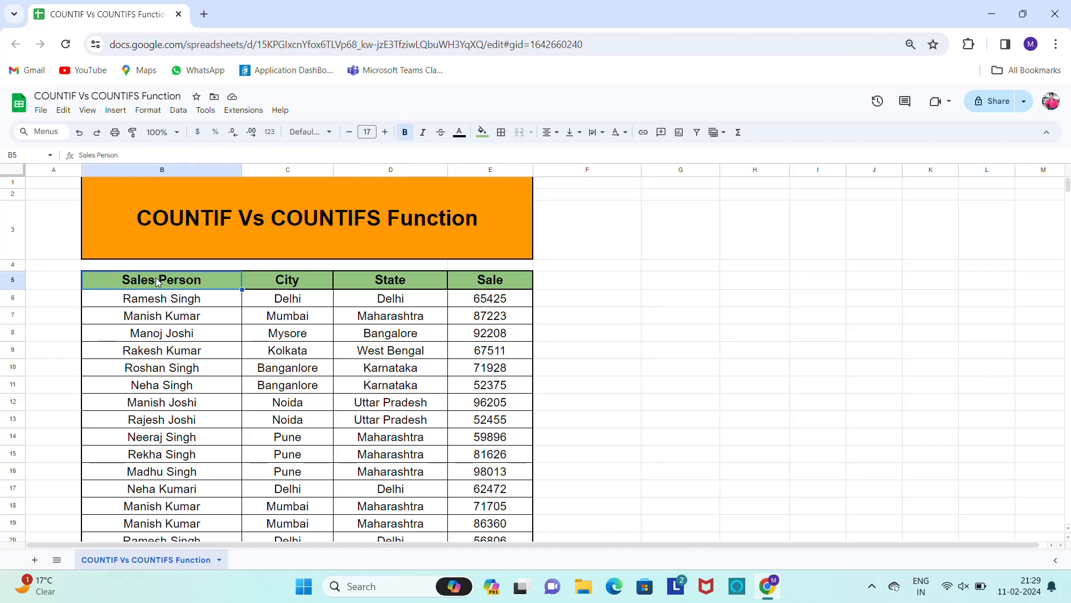
key(Right)
key(Right)
key(Right)
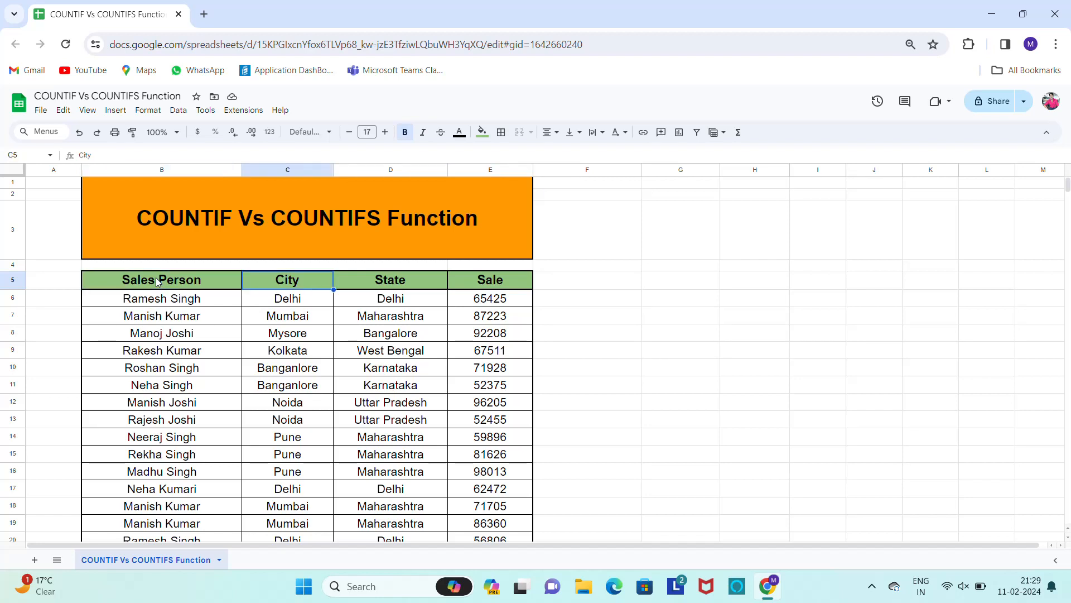
key(Left)
key(Left)
key(Left)
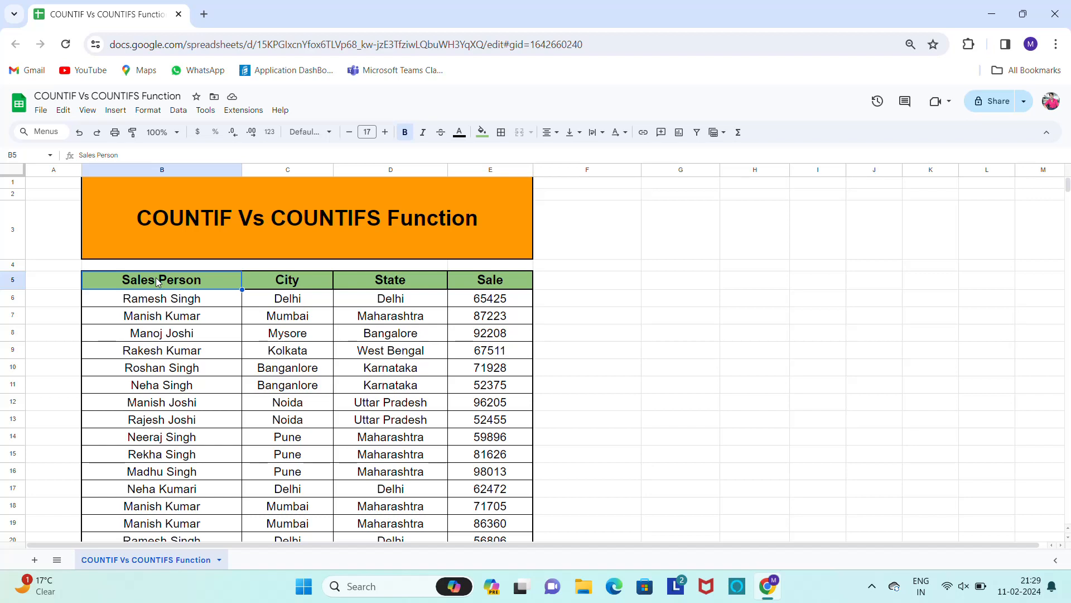
Step: Copy the Sales Person header into cell G5 and fit column G to its text
key(ctrl+c)
key(Right)
key(Right)
key(Right)
key(Right)
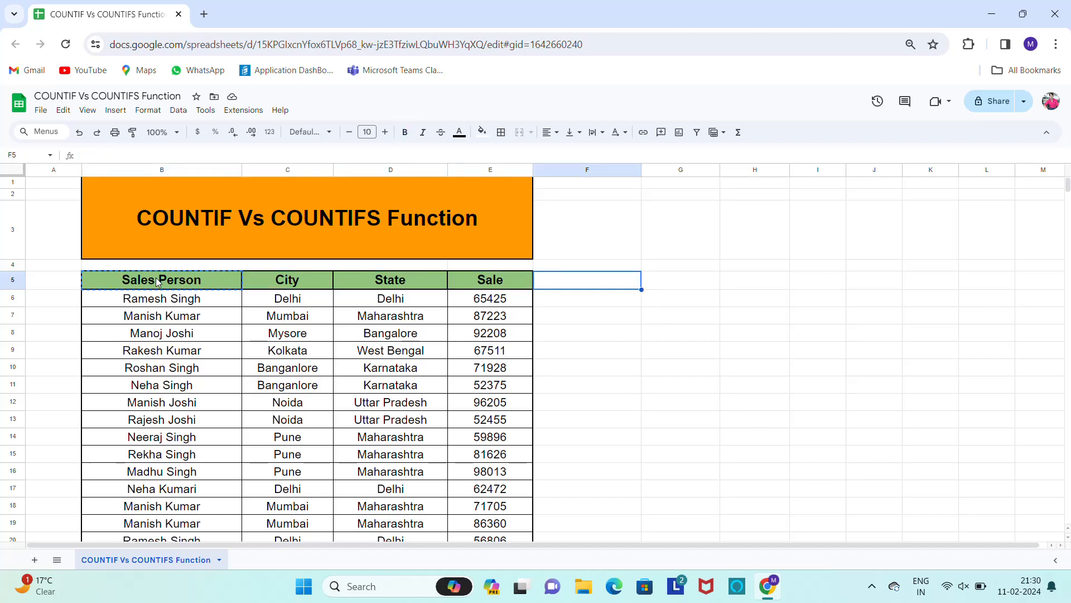
key(Right)
key(ctrl+v)
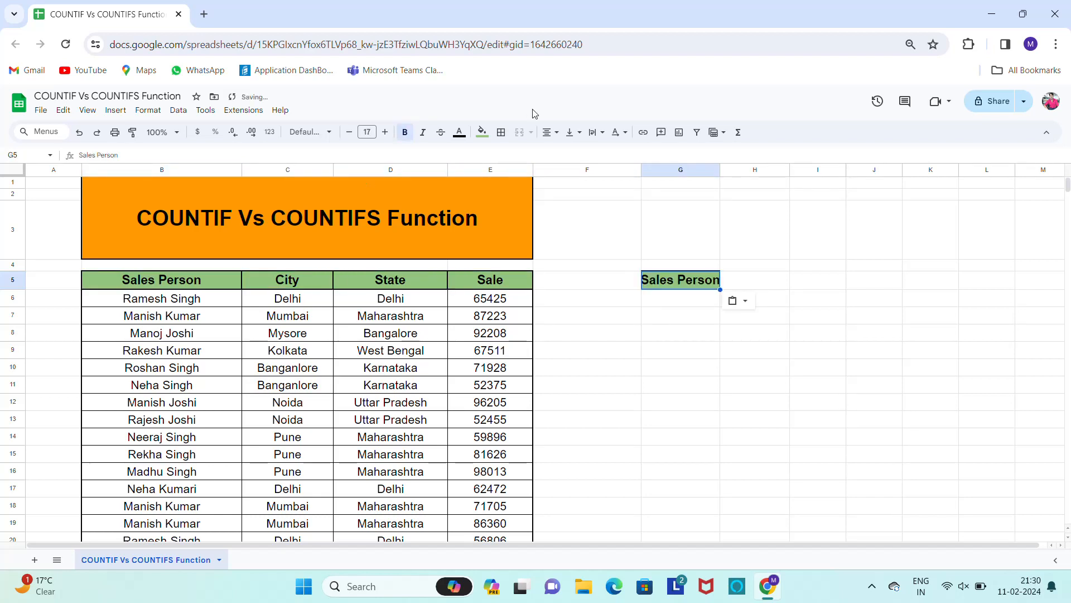
double_click(722, 173)
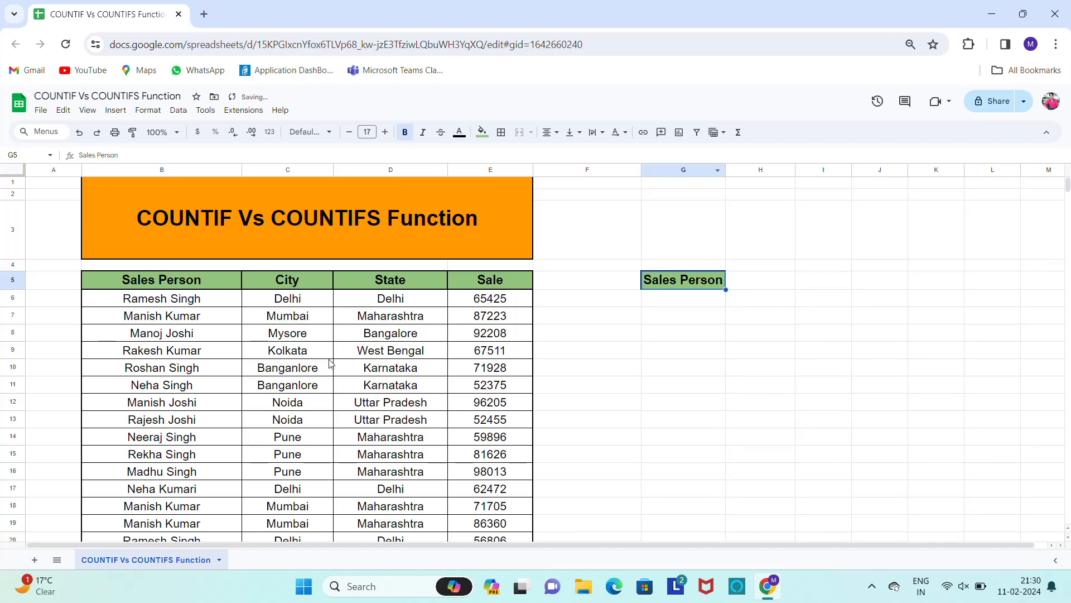
Step: Copy the salesperson's name from cell B18 into cell G6, under the copied header
click(162, 423)
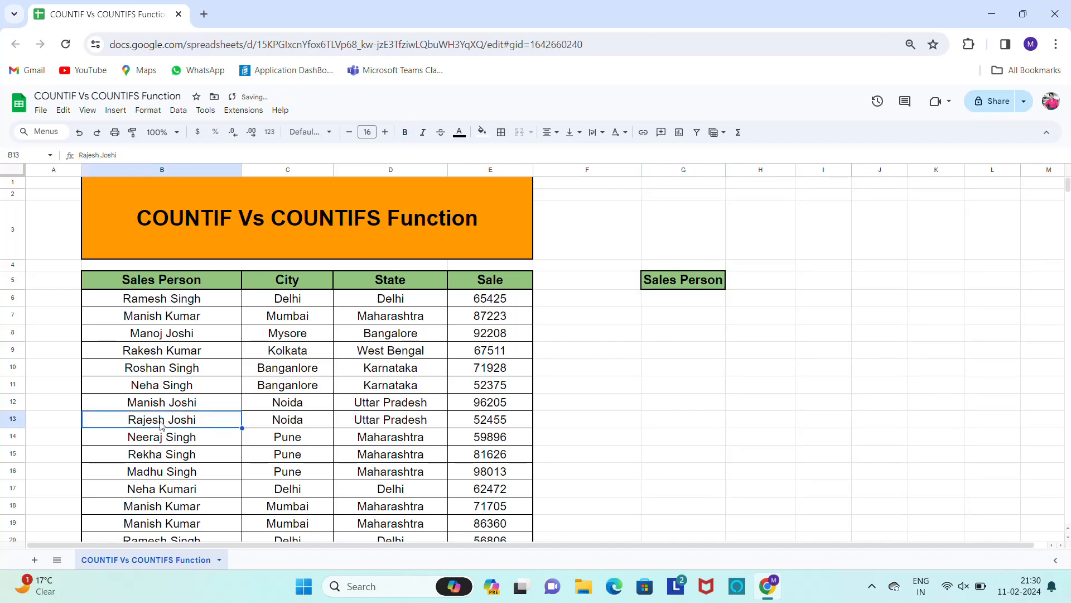
key(Down)
key(Down)
key(Down)
key(Down)
key(Down)
key(ctrl+c)
key(Up)
key(Up)
key(Up)
key(Up)
key(Up)
key(Up)
key(Up)
key(Up)
key(Up)
key(Up)
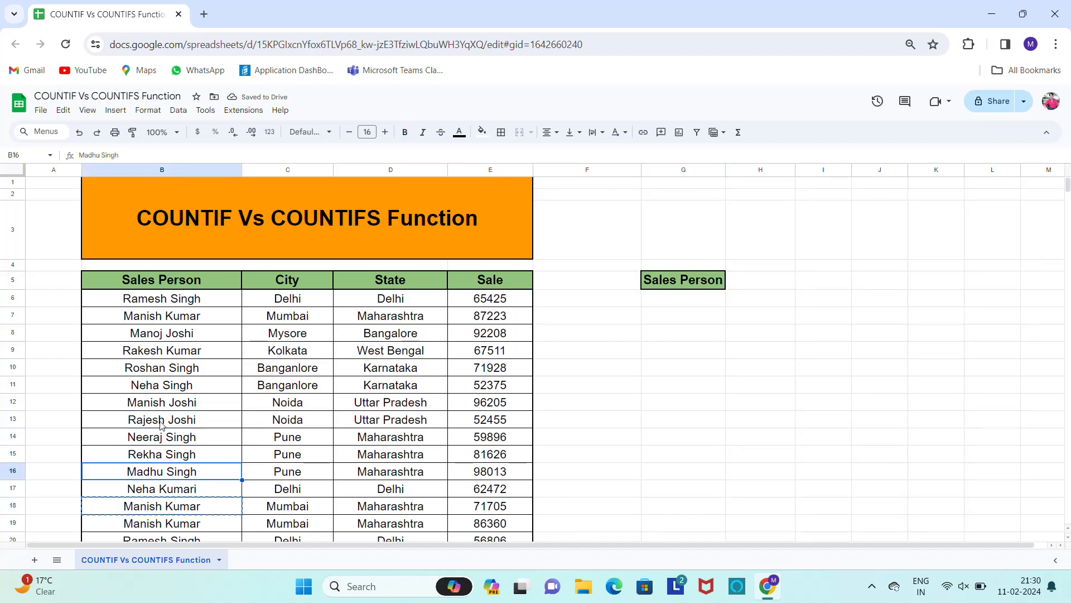
key(Up)
key(Right)
key(Right)
key(Right)
key(Right)
key(Right)
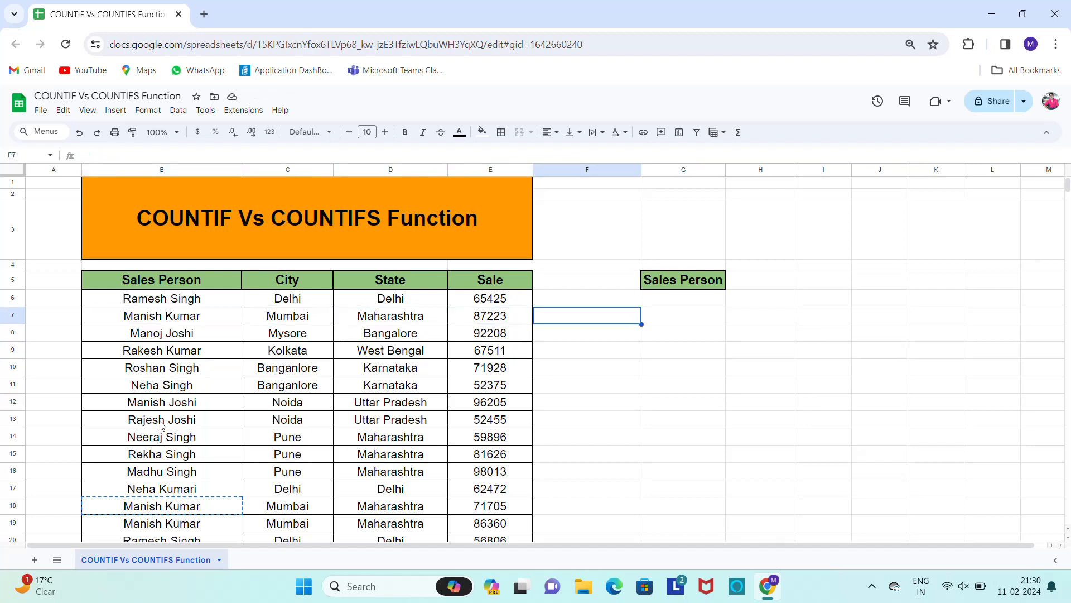
key(Up)
key(ctrl+v)
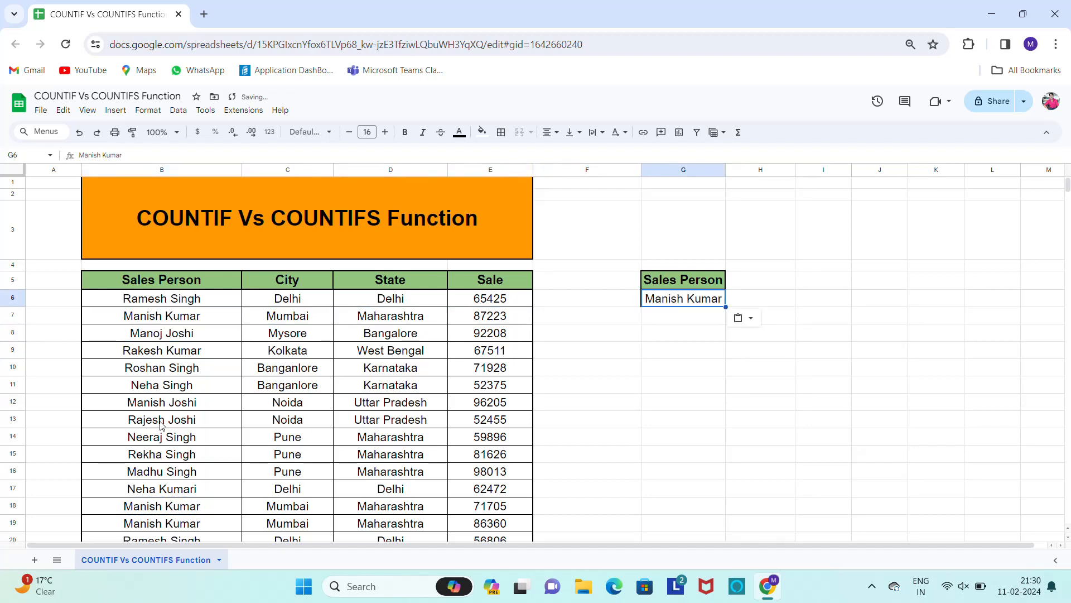
Step: Copy the header formatting and text from G5 into H5 and fit column H to its text
key(Up)
key(Right)
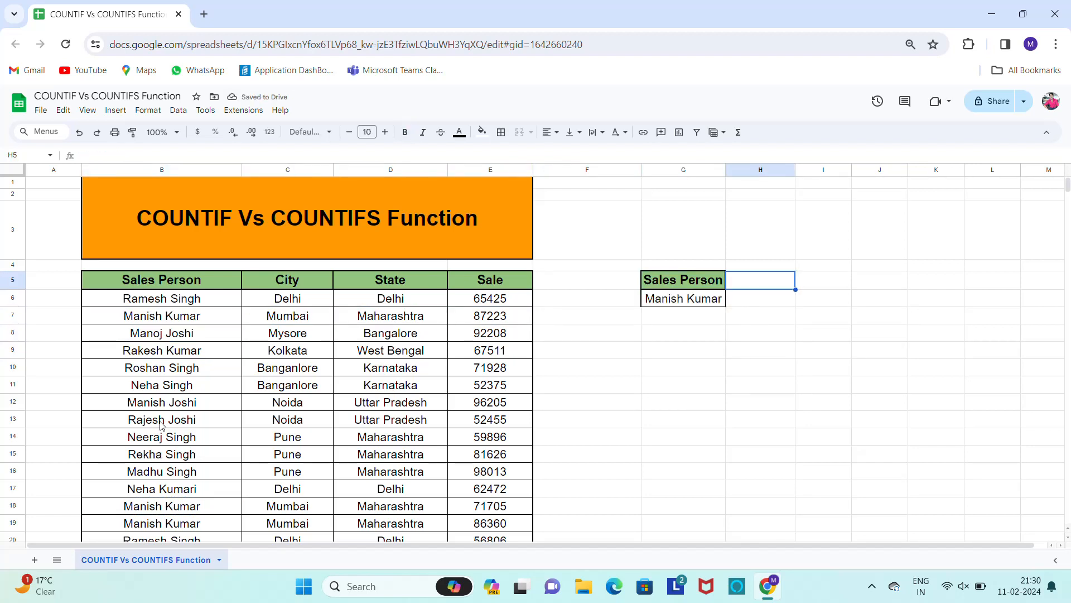
key(Left)
key(ctrl+c)
key(Right)
key(ctrl+v)
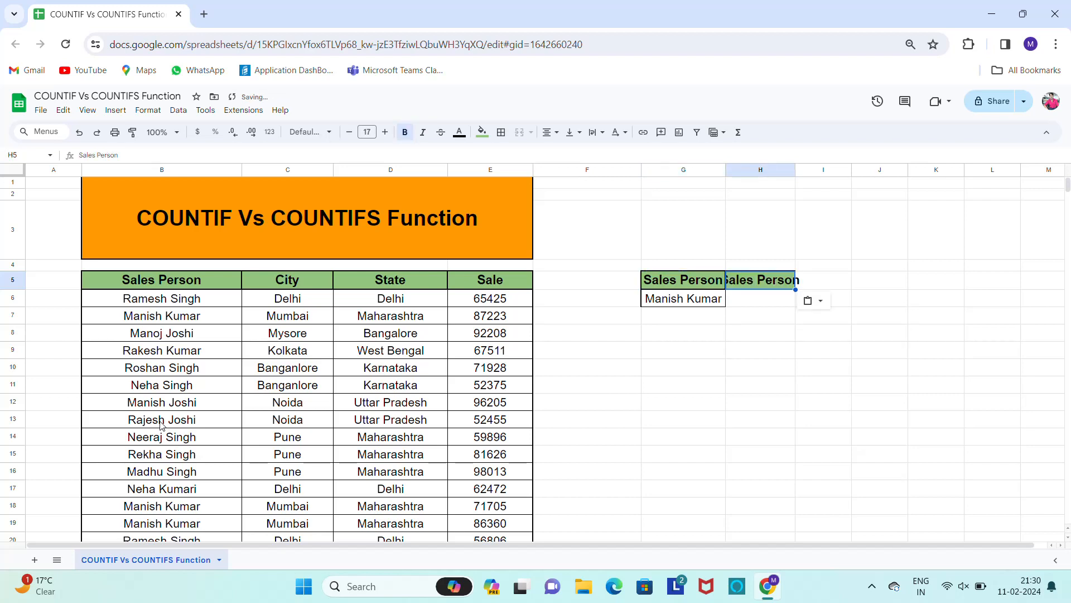
double_click(797, 169)
click(179, 285)
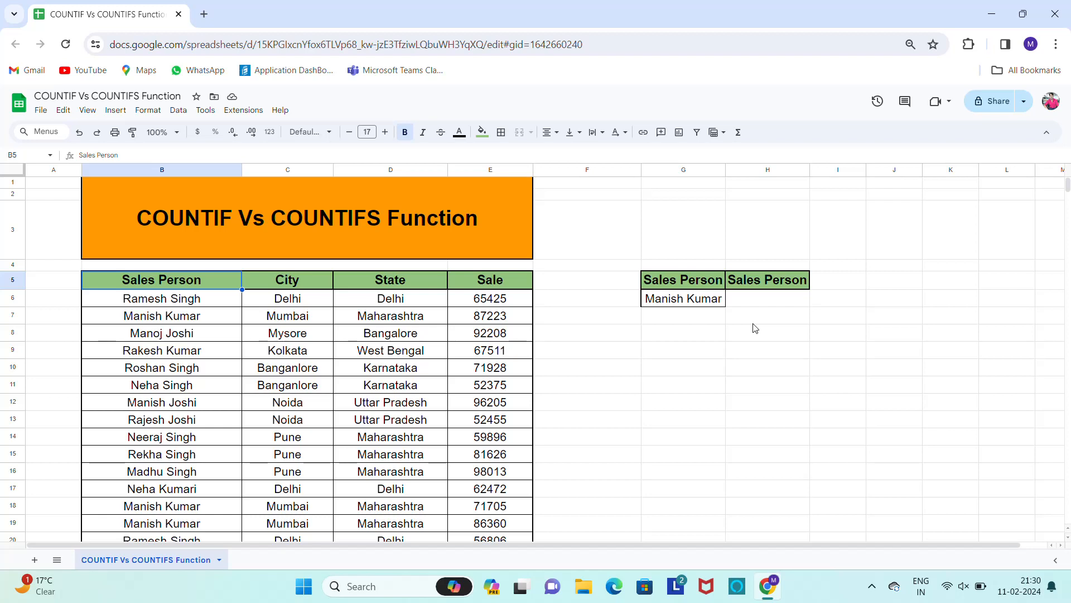
Step: Replace the header text in cell H5 with "Counts"
click(762, 281)
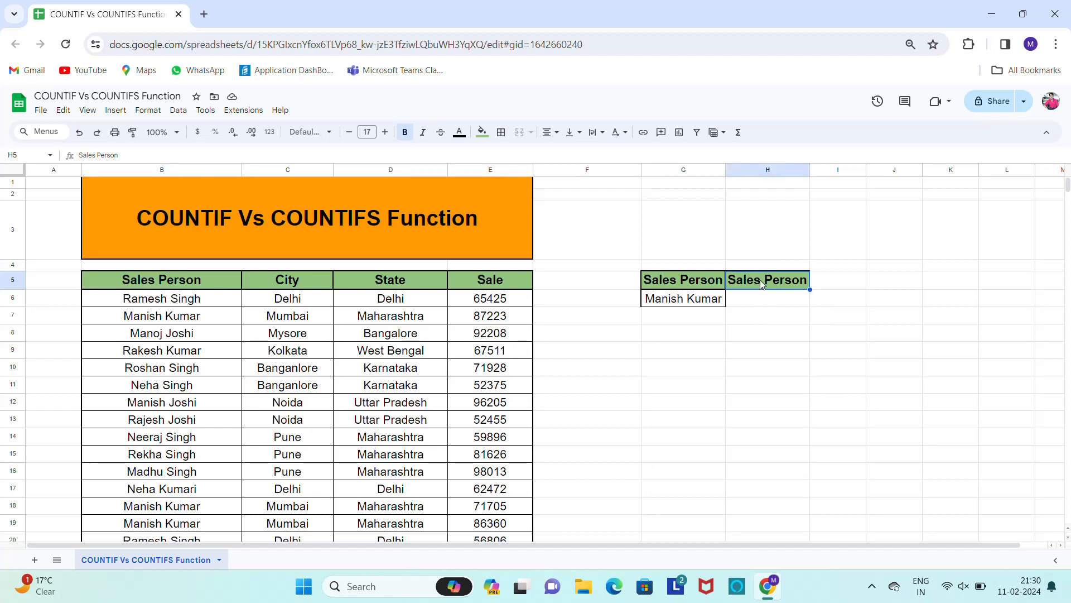
text(Count)
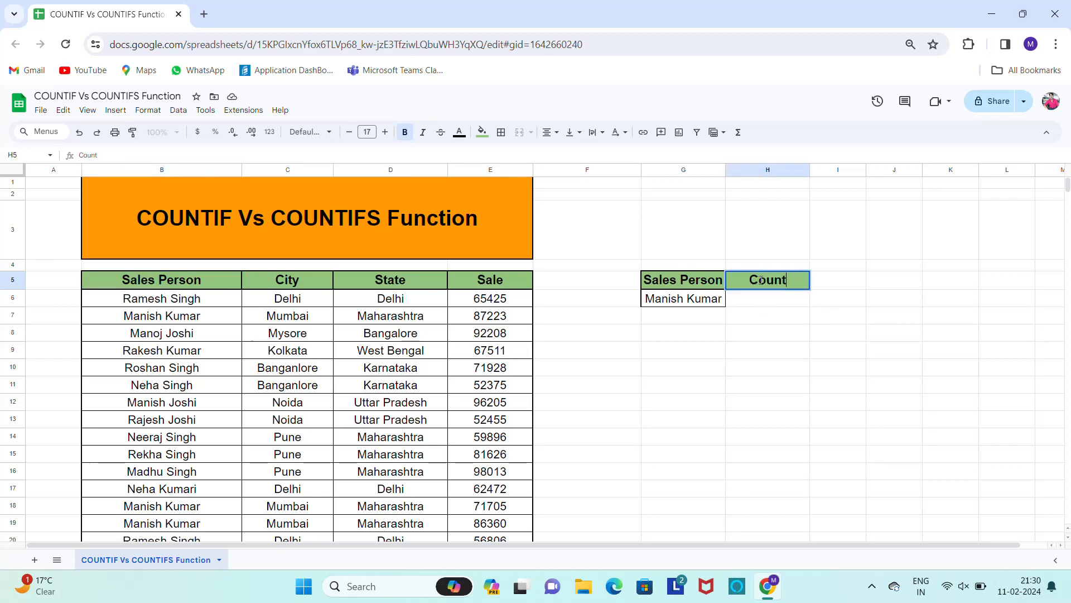
text(s)
key(Return)
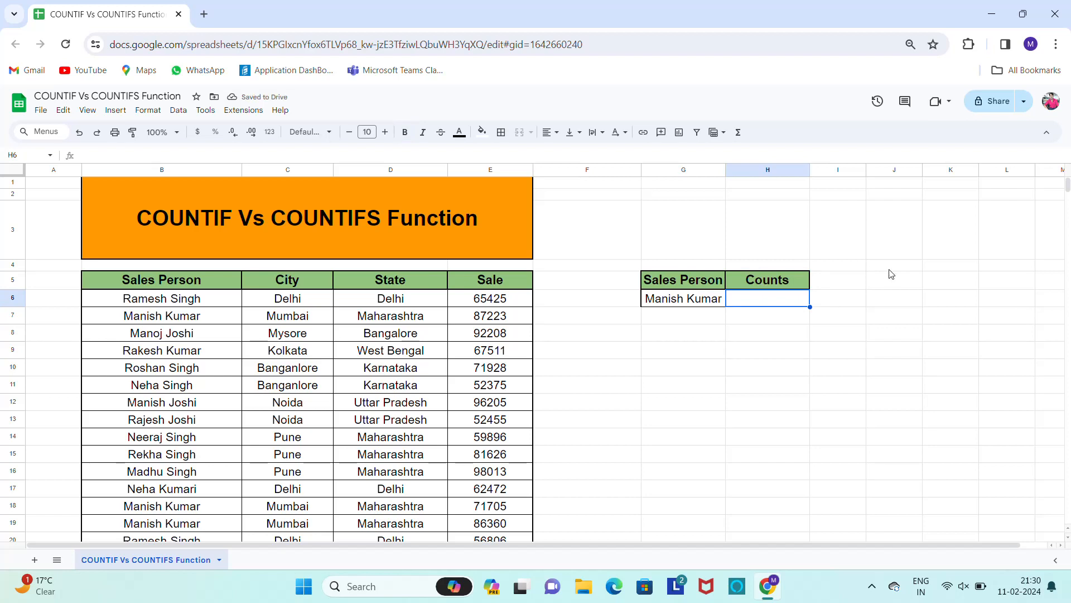
Step: Enter the formula =COUNTIF(B6:B23,G6) in cell H6 to count the salesperson's entries
text(=coun)
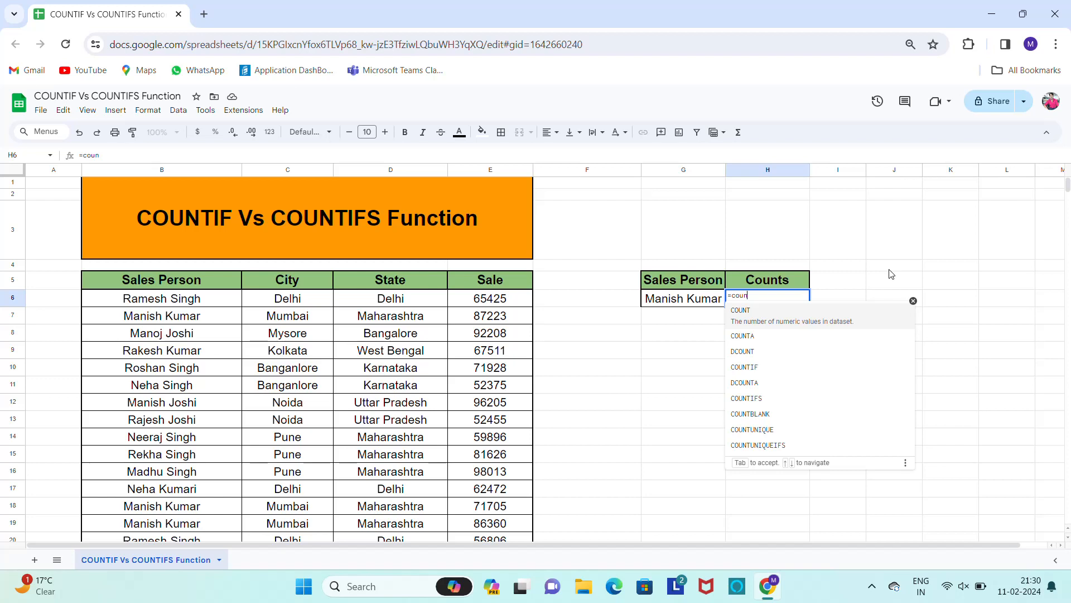
key(Down)
key(Down)
key(Down)
key(Tab)
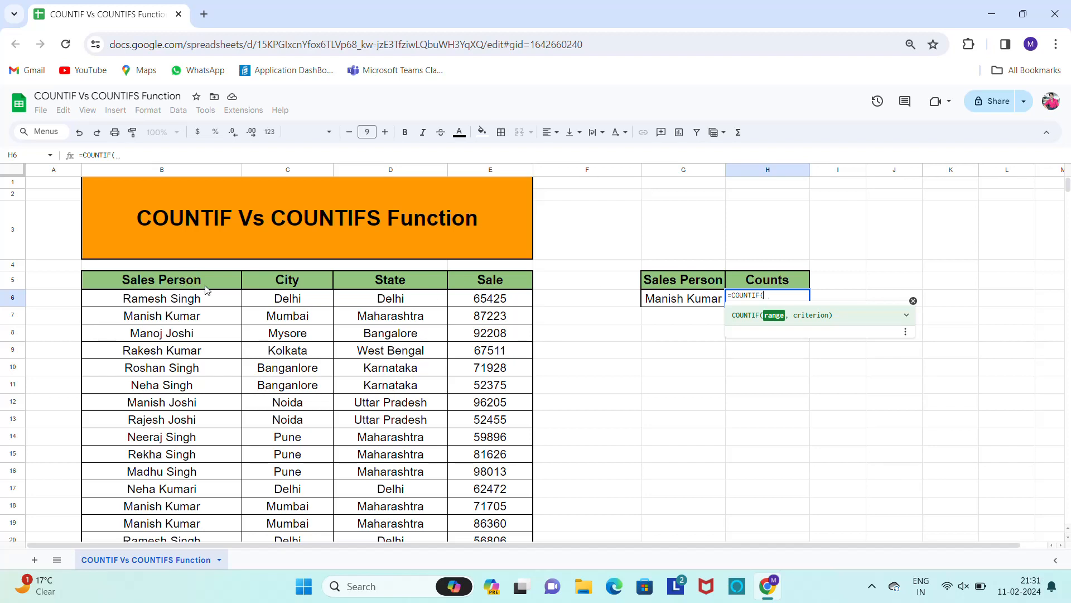
click(165, 300)
key(ctrl+shift+Down)
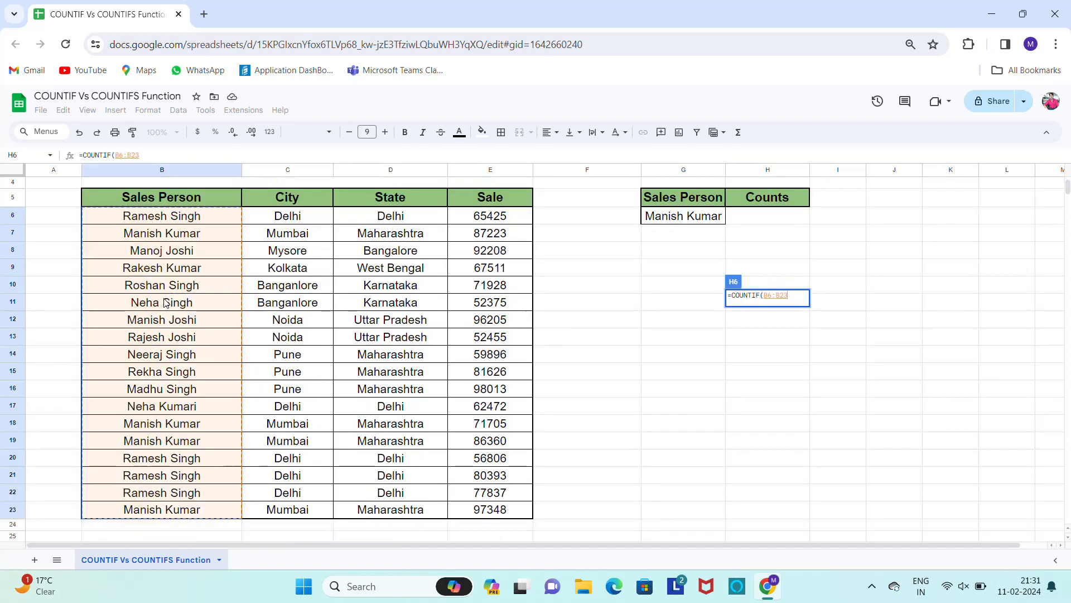
text(,)
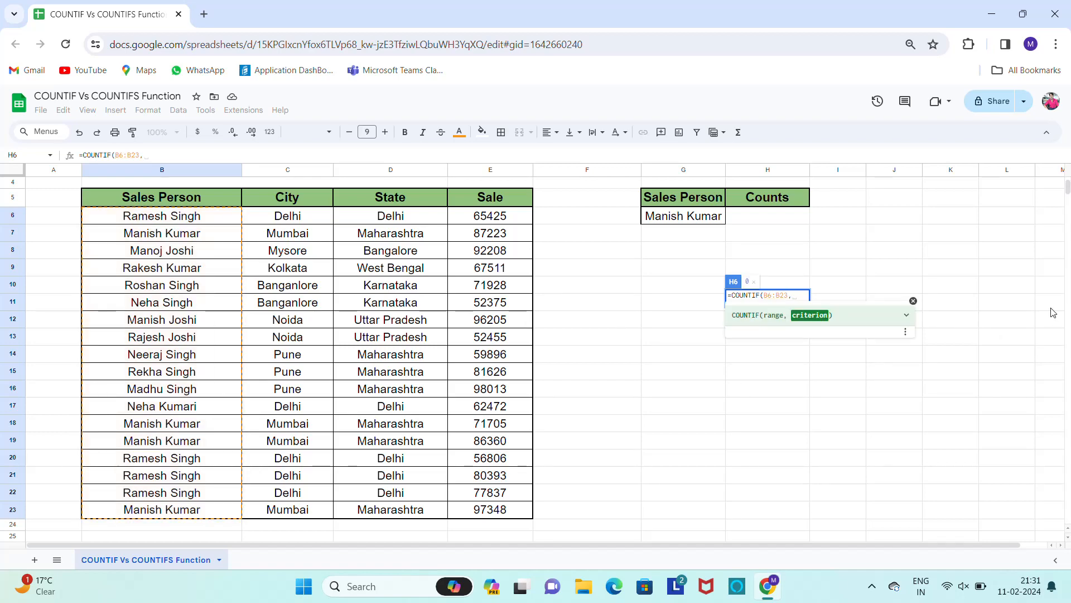
scroll(1068, 187, up, 2)
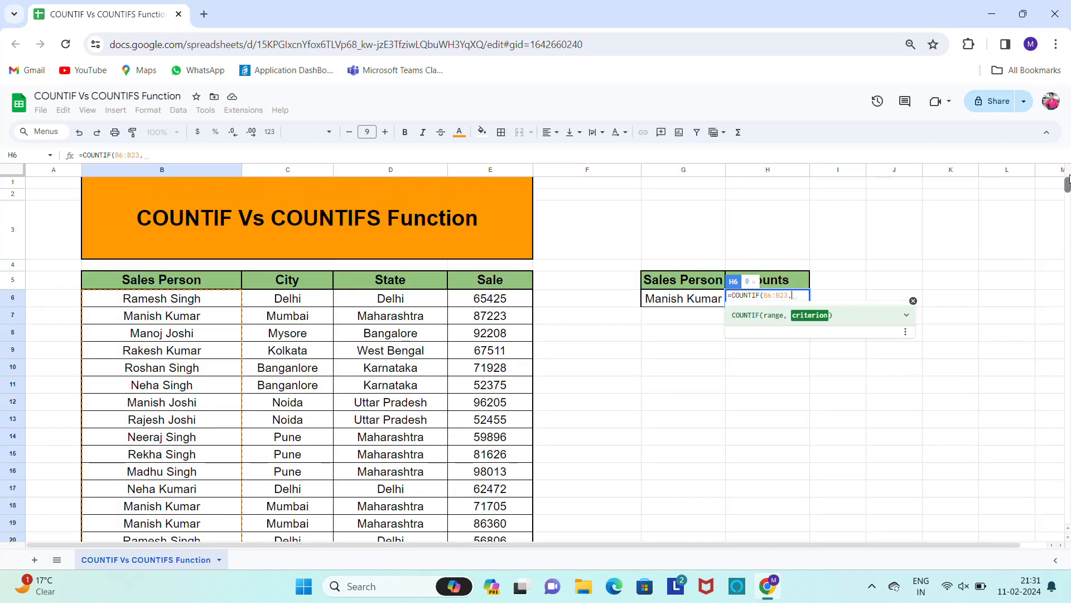
click(658, 303)
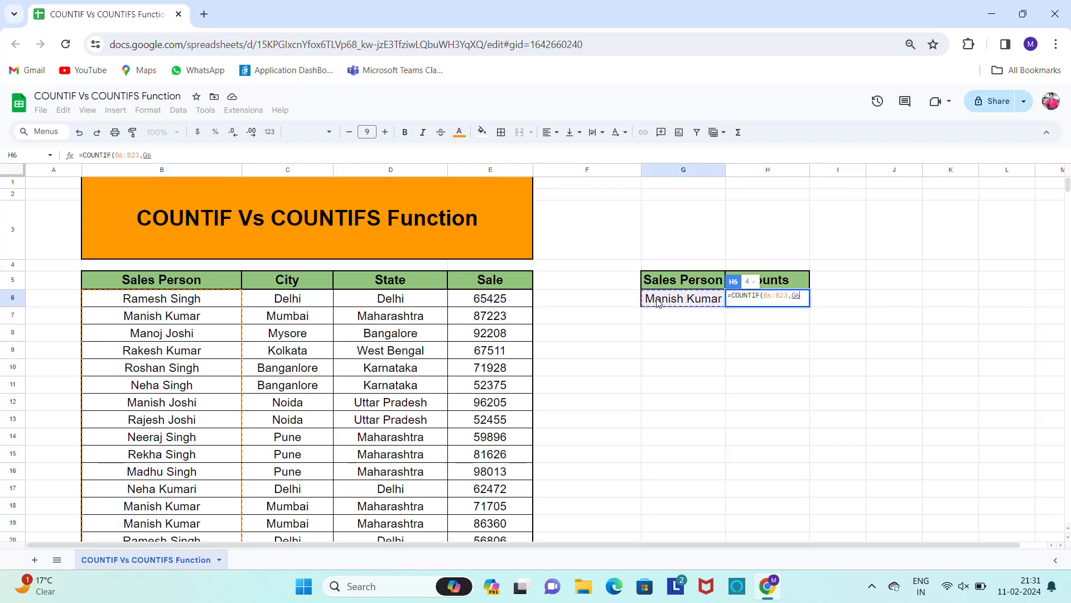
key(Return)
Step: Enlarge the COUNTIF result in cell H6 to font size 20 and center it horizontally
key(Up)
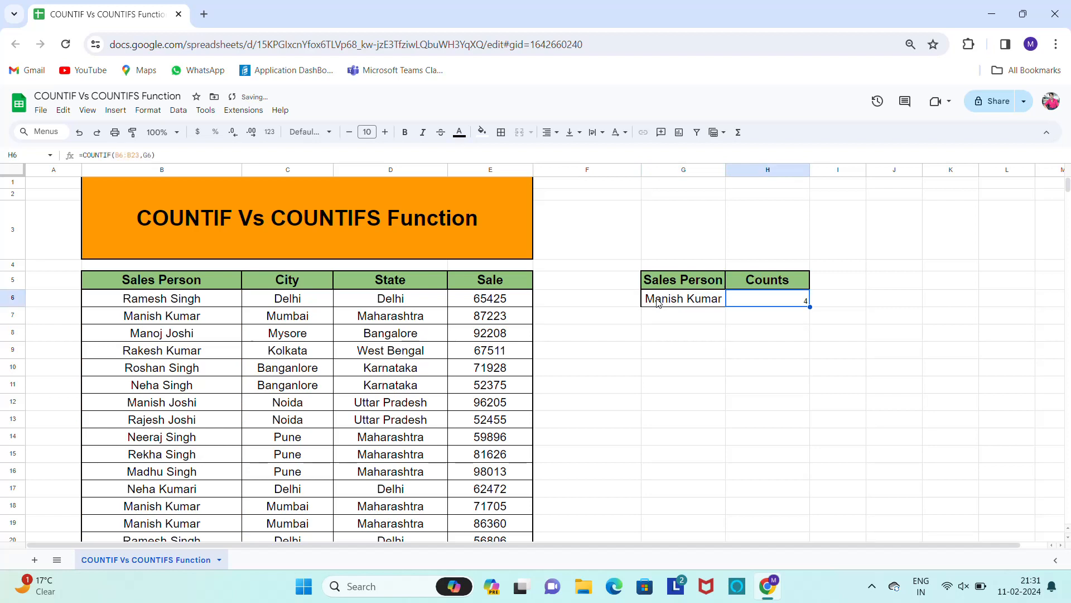
click(389, 132)
click(389, 132)
click(389, 133)
click(389, 133)
click(389, 132)
click(389, 133)
click(389, 132)
click(389, 133)
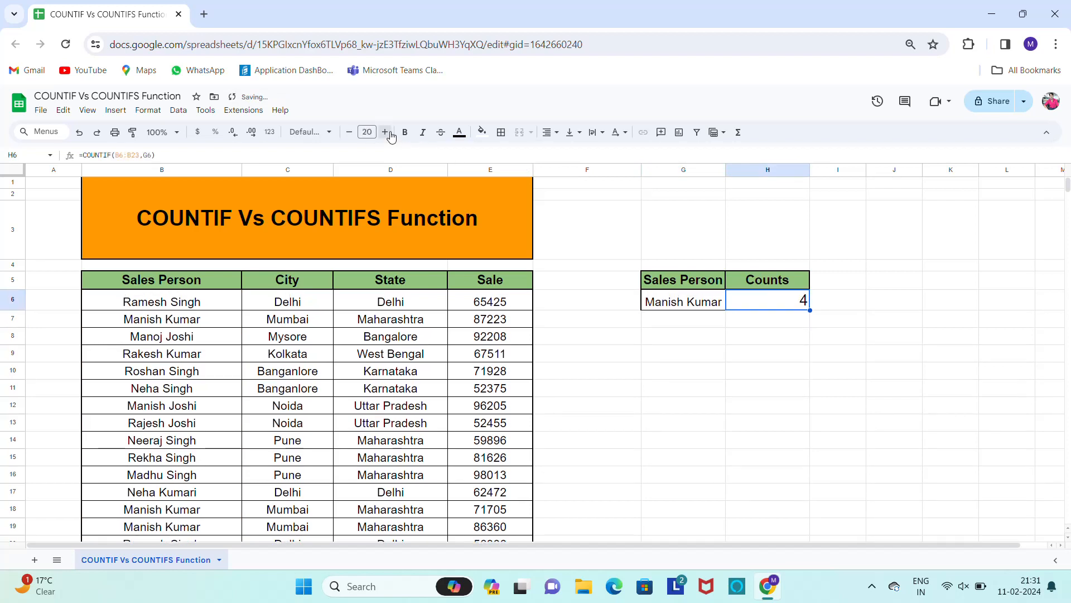
key(ctrl+shift+e)
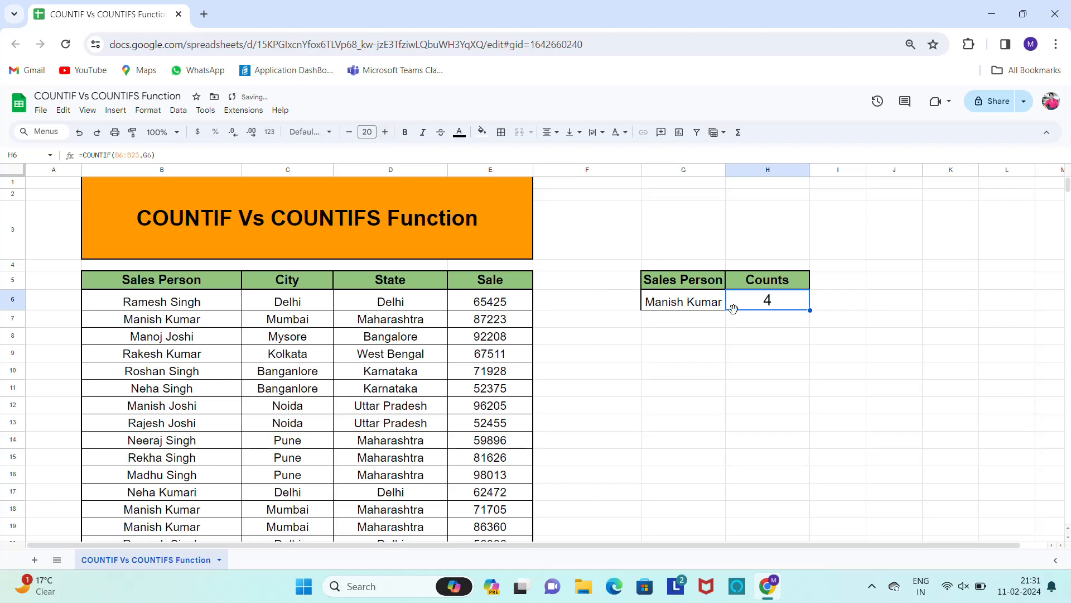
Step: Look through the Sales Person column for the first entry matching the name in G6
click(163, 308)
click(791, 298)
click(148, 322)
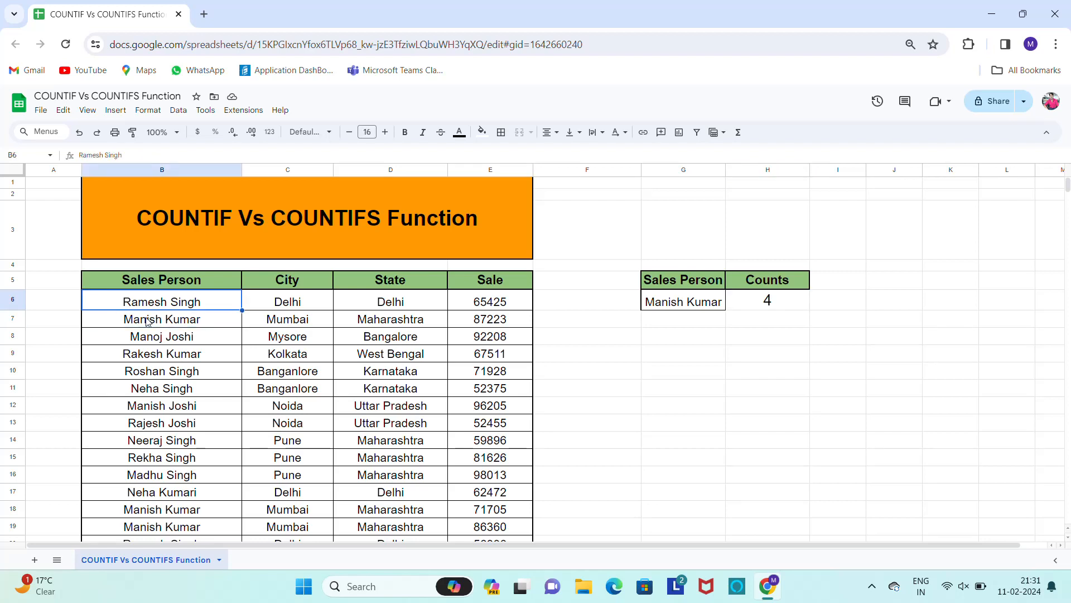
key(Down)
key(Down)
key(Down)
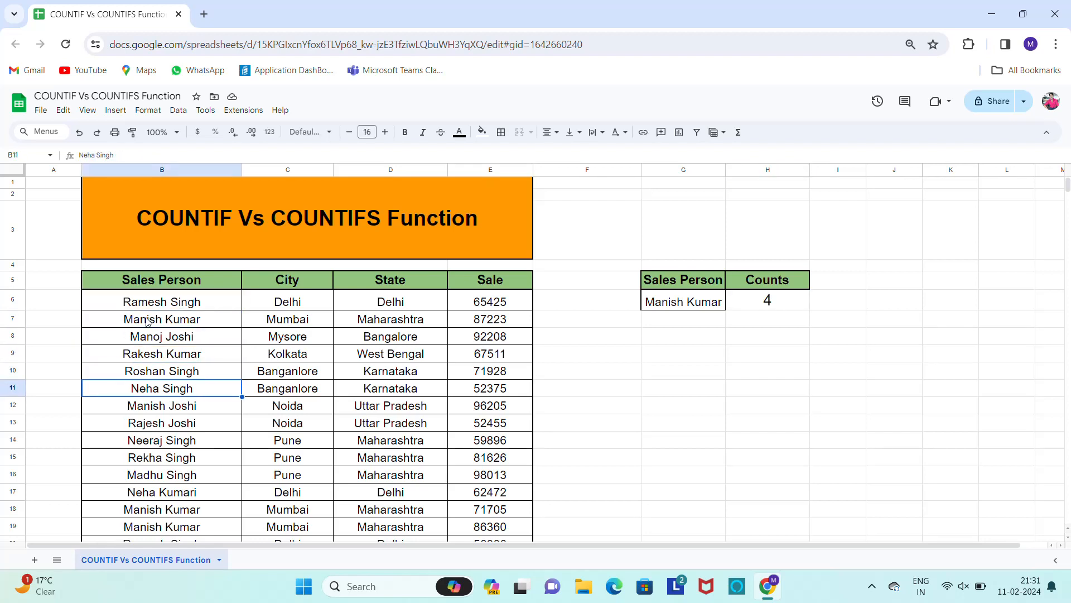
key(Up)
click(148, 322)
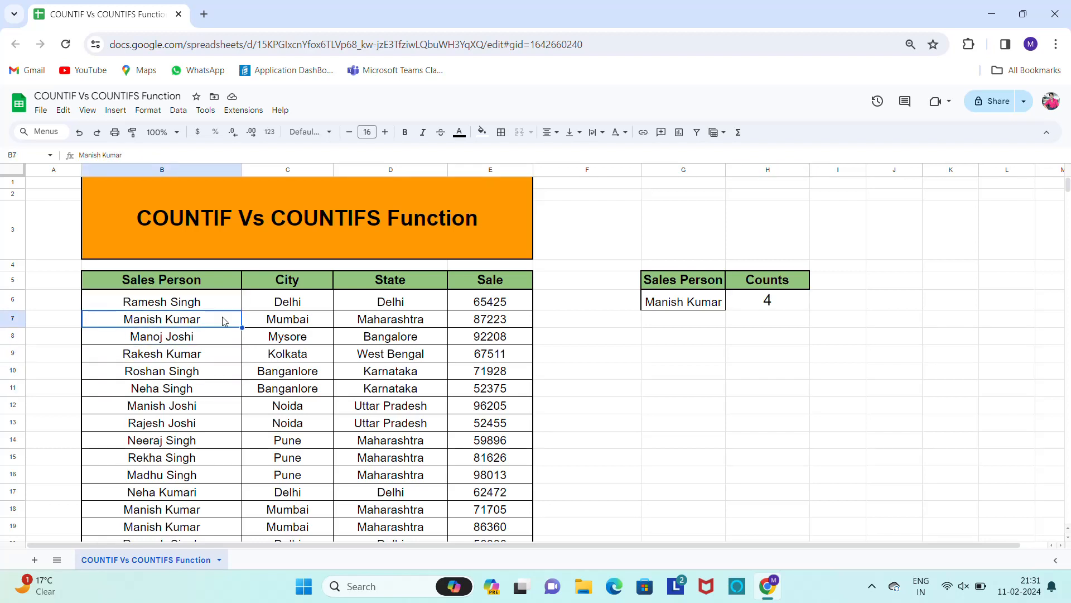
Step: Select the matching name cells B23, B19, B18 and B7 together to check the COUNTIF result
click(391, 468)
key(Down)
key(Down)
key(Down)
key(Down)
key(Down)
key(Down)
key(Down)
key(Down)
key(Down)
key(Down)
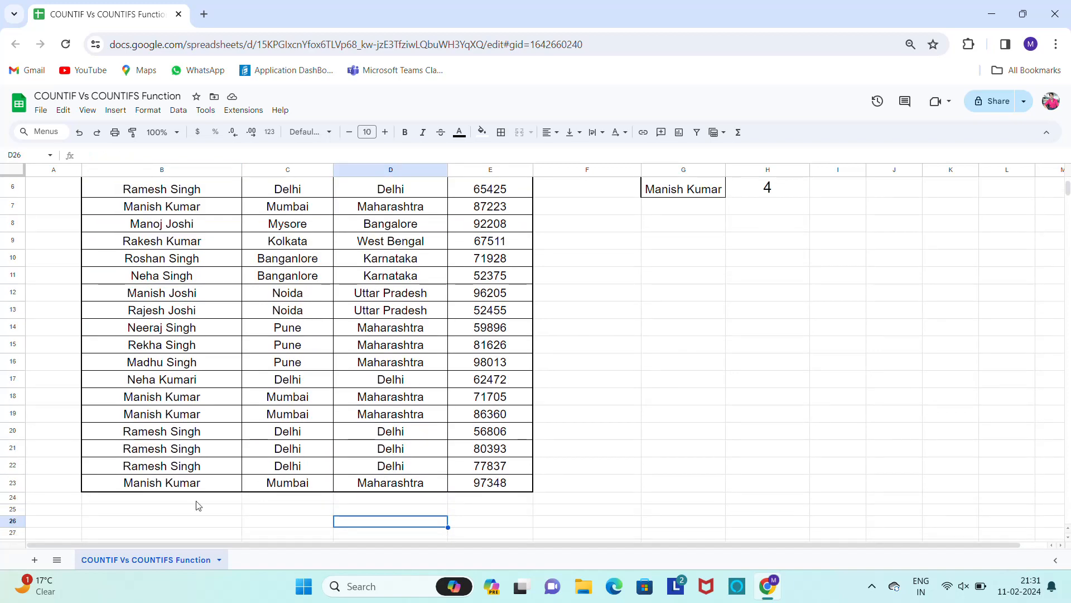
click(169, 489)
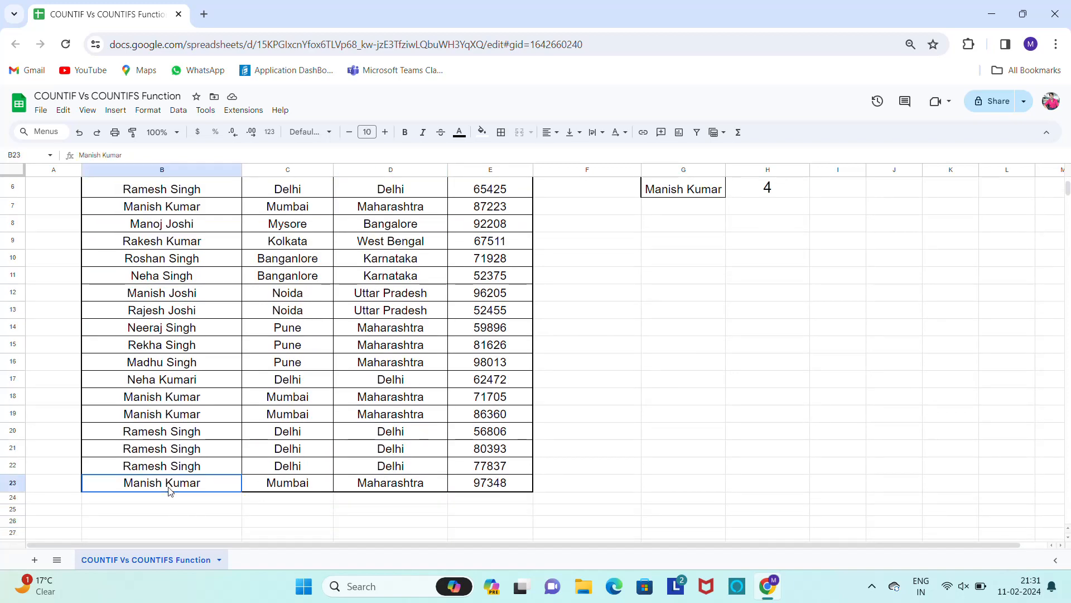
ctrl+click(179, 416)
ctrl+click(181, 398)
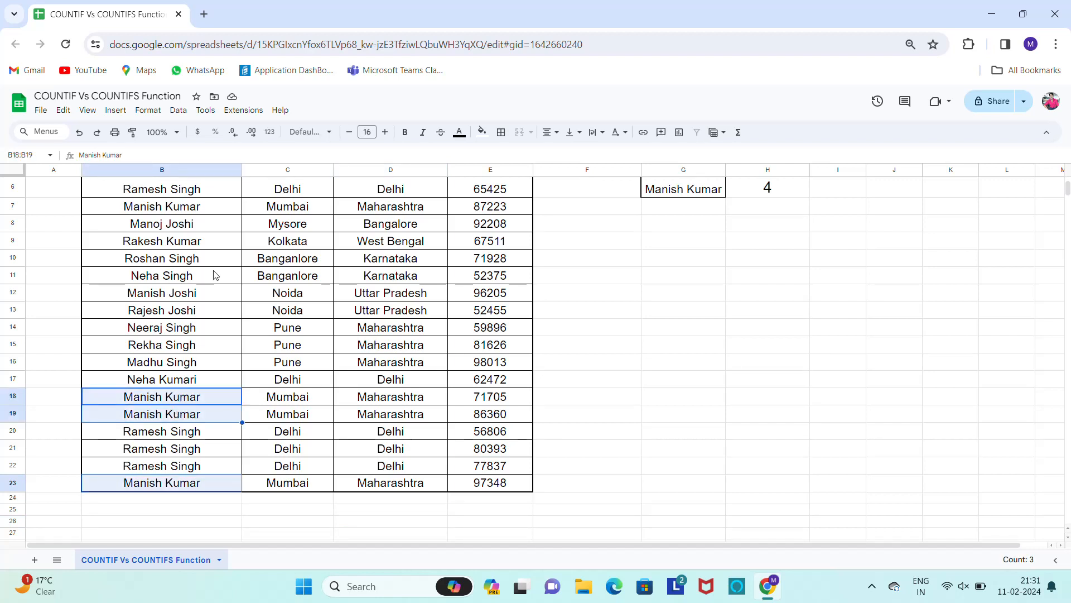
ctrl+click(166, 207)
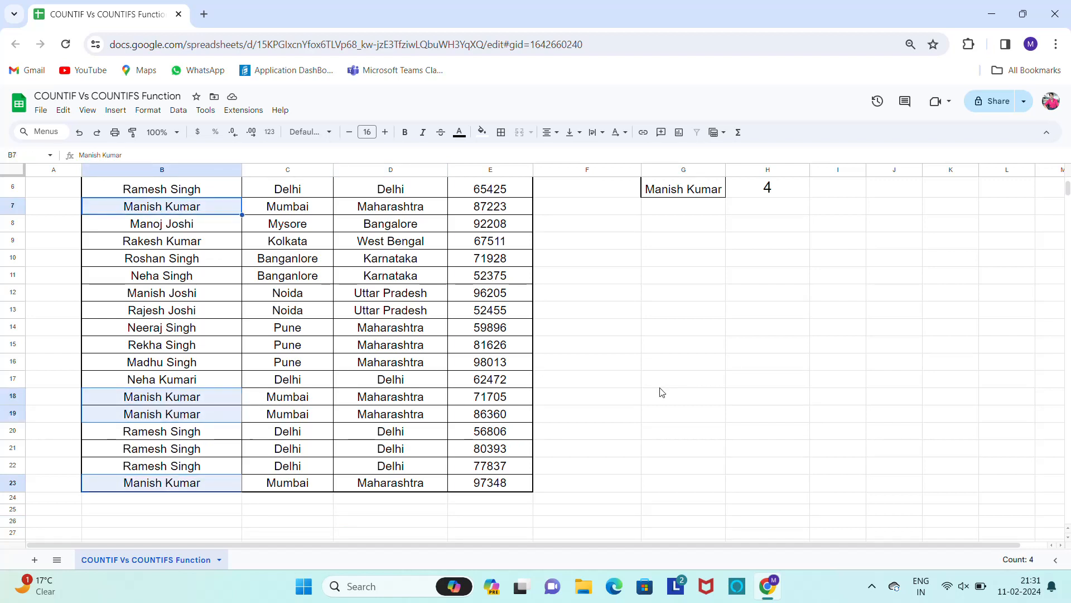
scroll(1067, 195, up, 3)
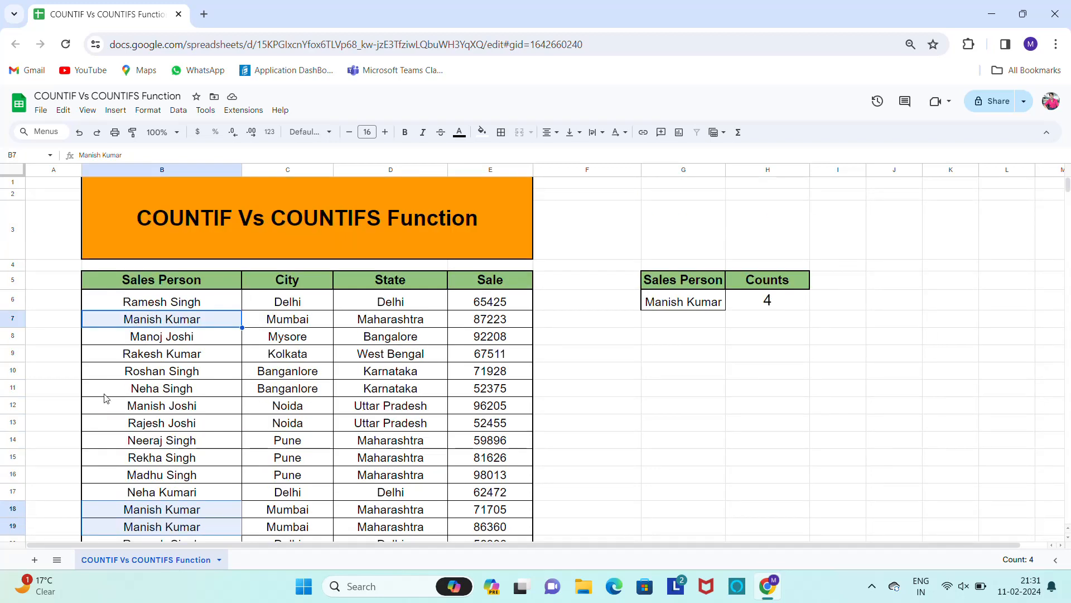
Step: Copy the sales person's name from cell B20 into the criteria cell G6
click(157, 359)
key(Down)
key(Down)
key(Down)
key(Down)
key(Down)
key(Down)
key(Down)
key(Down)
key(Down)
key(Down)
key(Down)
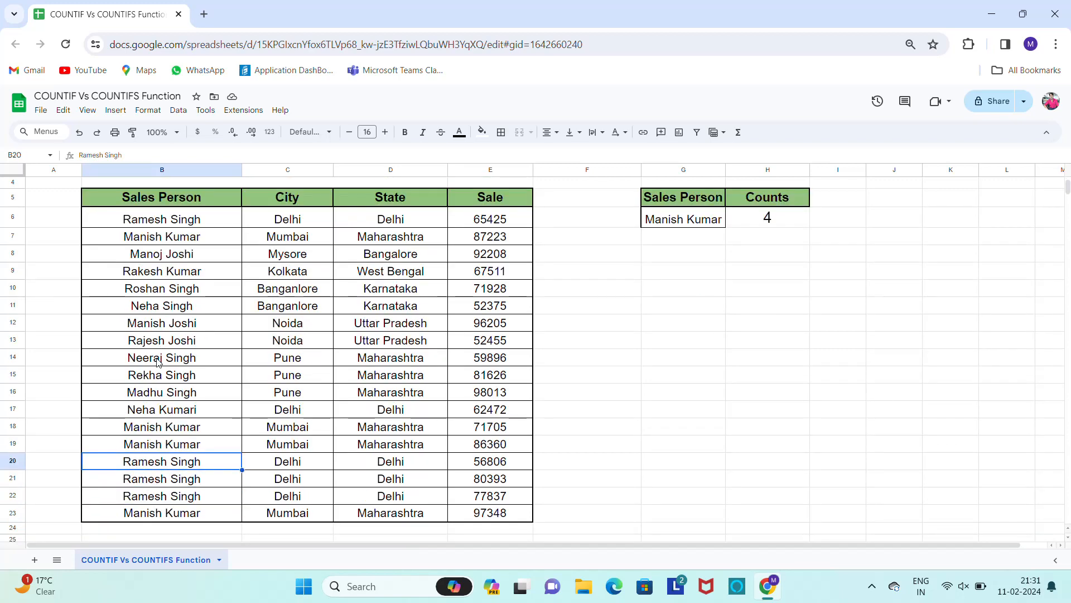
key(Up)
key(Up)
key(Up)
key(Up)
key(Up)
key(Up)
key(Up)
key(Up)
key(Up)
key(Up)
key(Up)
key(Up)
key(Up)
key(Up)
key(Up)
key(Up)
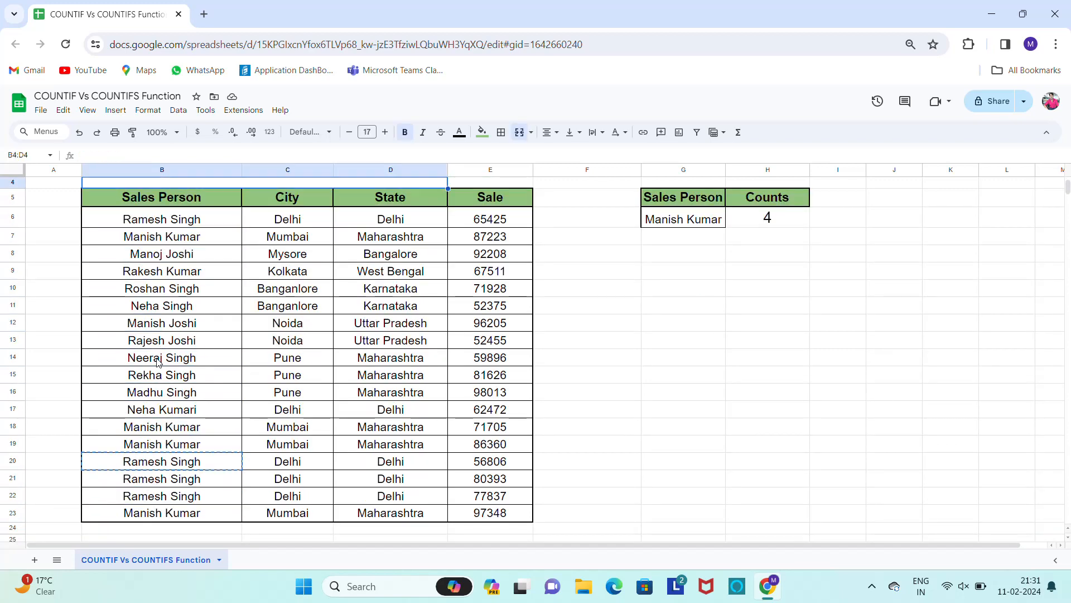
key(Down)
key(Down)
key(Right)
key(Right)
key(Right)
key(Right)
key(Right)
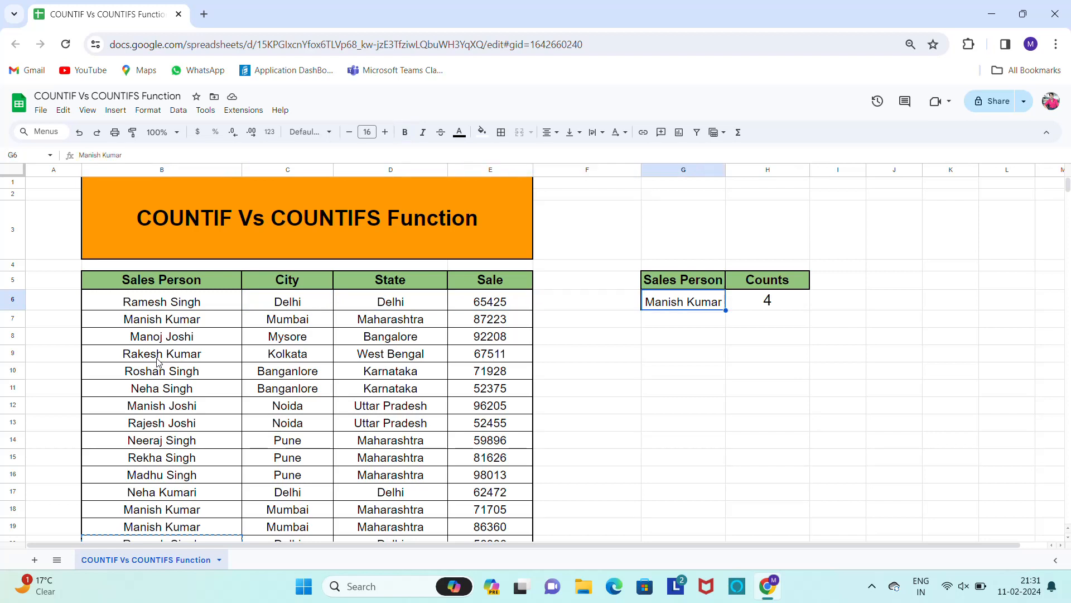
key(ctrl+v)
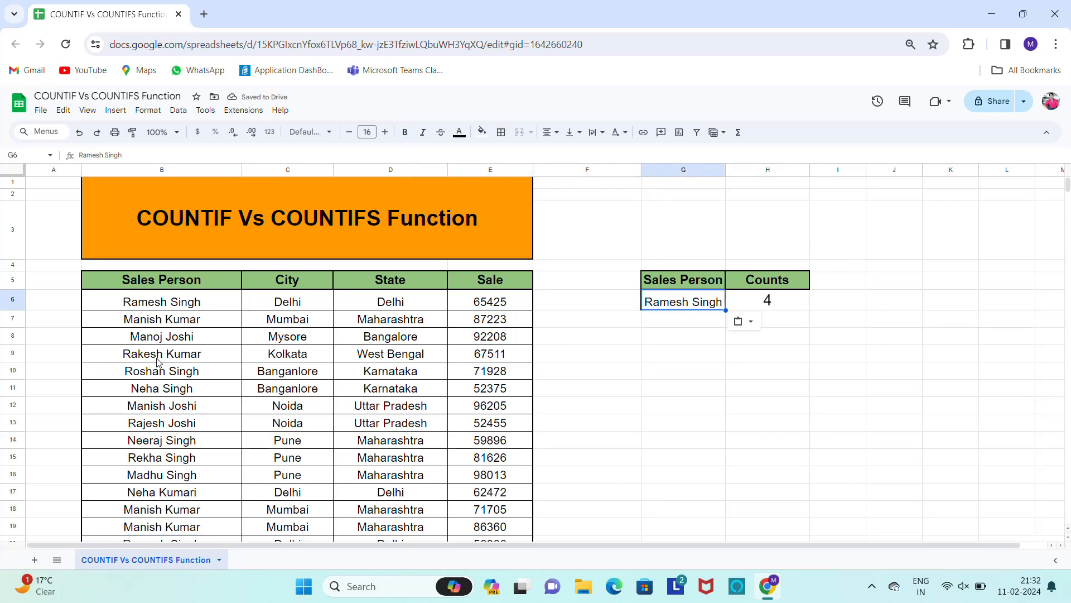
Step: Go through the Sales Person column and select the matching name cells B20:B22 to check the count for G6
key(Right)
key(Left)
key(Left)
key(Left)
key(Left)
key(Left)
key(Left)
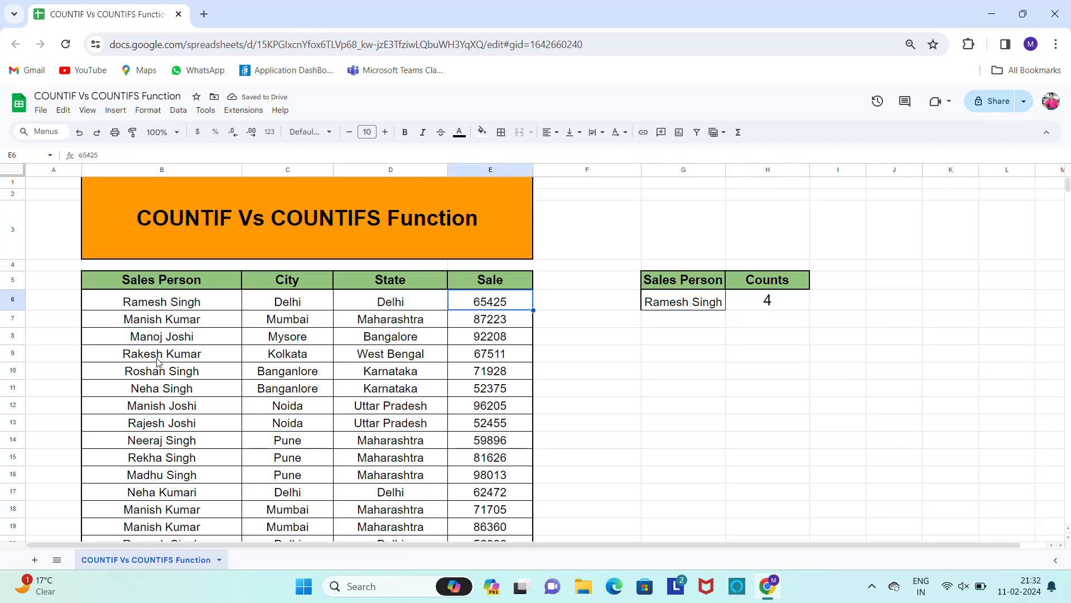
key(Down)
key(Down)
key(Down)
key(Down)
key(Down)
key(Down)
key(Down)
key(Down)
key(Down)
key(Down)
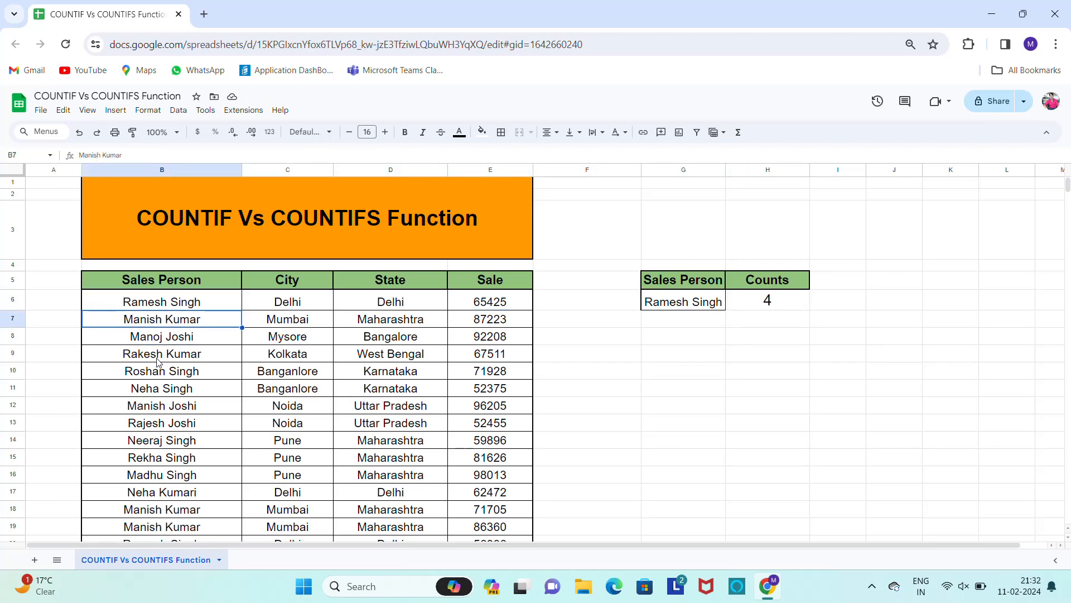
key(Down)
key(Down)
key(Down)
key(Down)
key(Down)
key(Down)
key(Down)
key(Down)
key(Down)
key(Down)
key(Down)
key(Up)
key(Up)
key(Up)
key(Up)
key(Up)
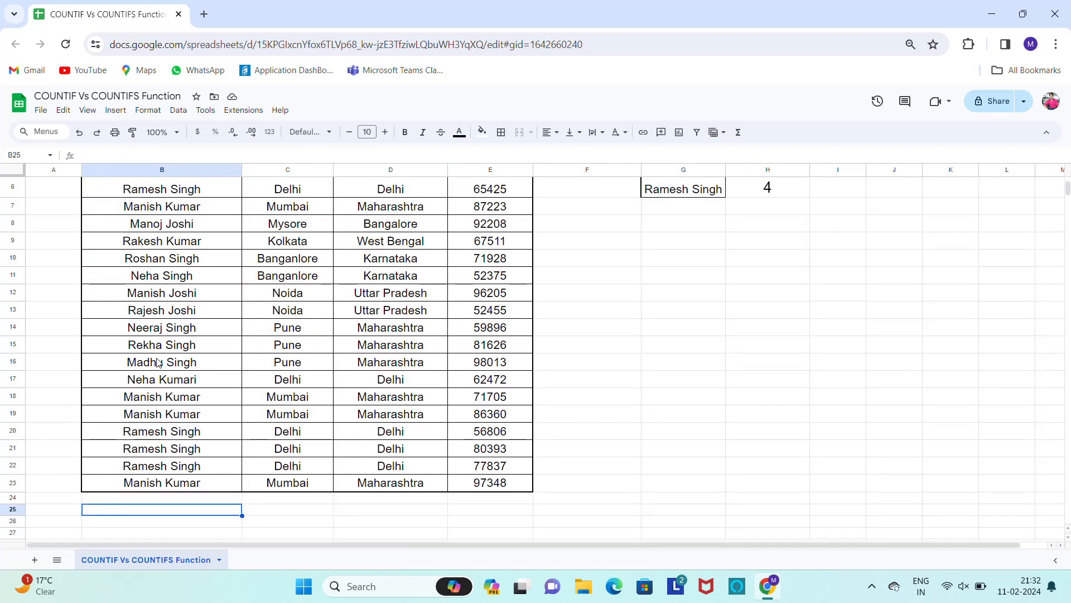
key(shift+Up)
key(shift+Up)
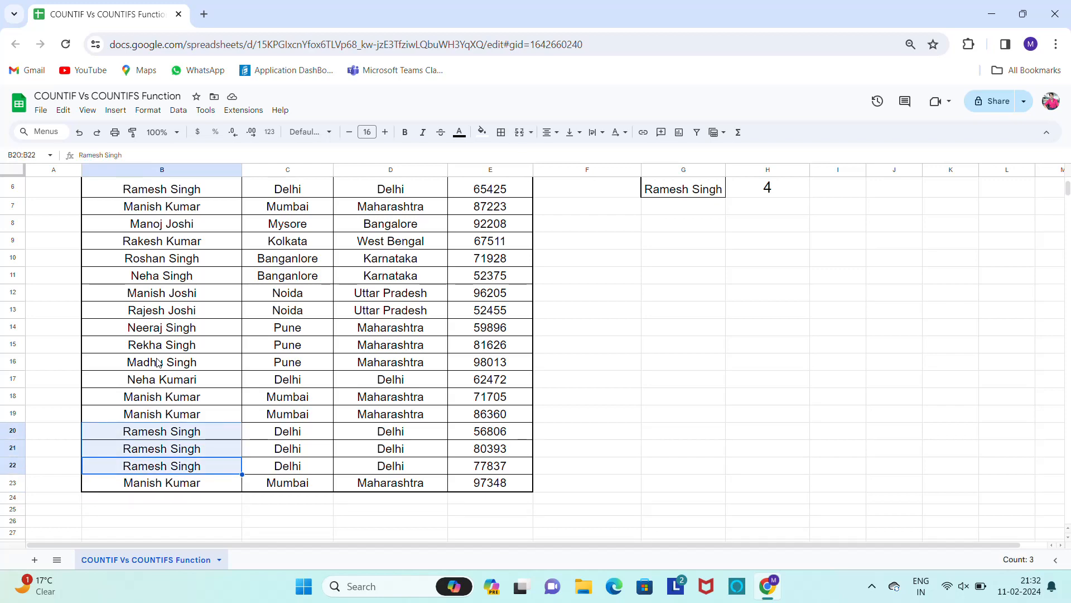
Step: Replace the name in G6 with the sales person from cell B17 and go to the count in H6
key(Up)
key(Up)
key(Up)
key(Up)
key(Up)
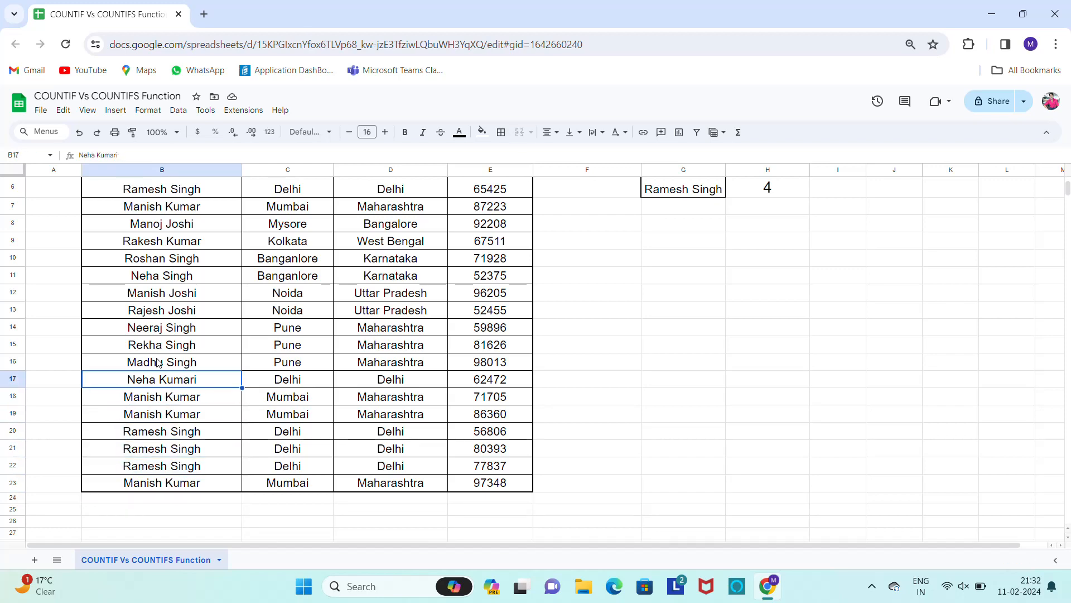
key(ctrl+c)
key(Up)
key(Up)
key(Up)
key(Up)
key(Up)
key(Up)
key(Up)
key(Up)
key(Up)
key(Up)
key(Up)
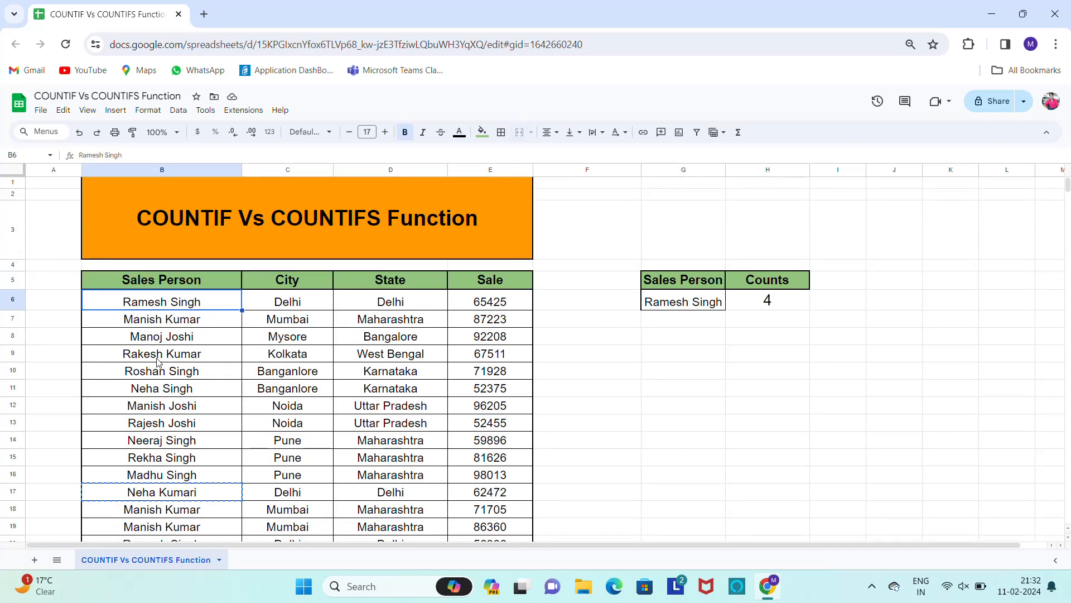
key(Right)
key(Right)
key(Right)
key(Right)
key(Right)
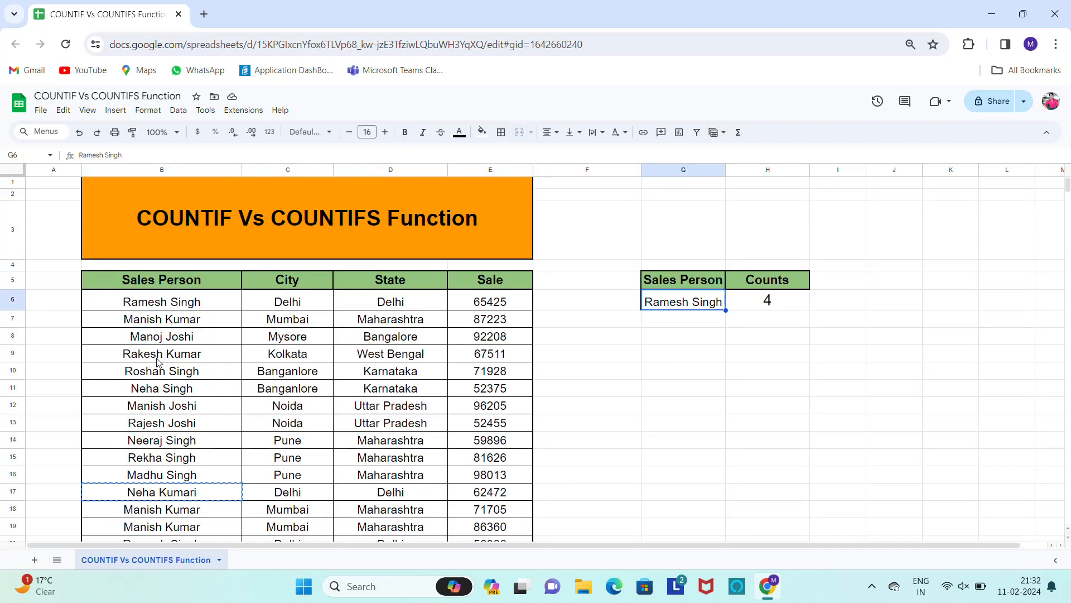
key(ctrl+v)
key(Right)
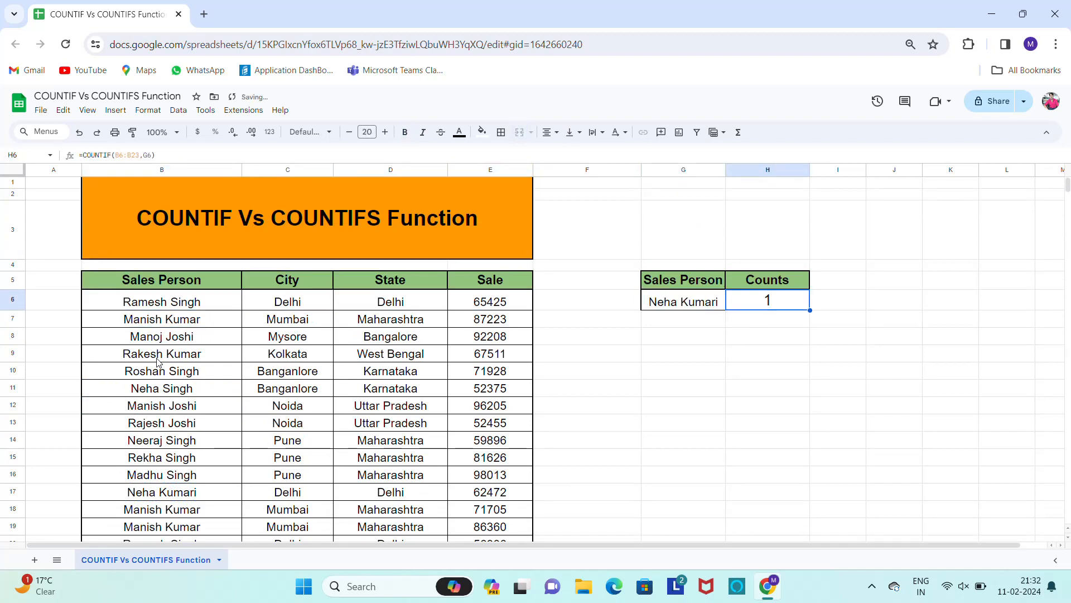
Step: Look through the Sales Person column down to B17 for entries matching the name in G6
key(Left)
key(Left)
key(Left)
key(Left)
key(Left)
key(Left)
key(Down)
key(Down)
key(Down)
key(Down)
key(Down)
key(Down)
key(Down)
key(Down)
key(Down)
key(Down)
key(Down)
key(Down)
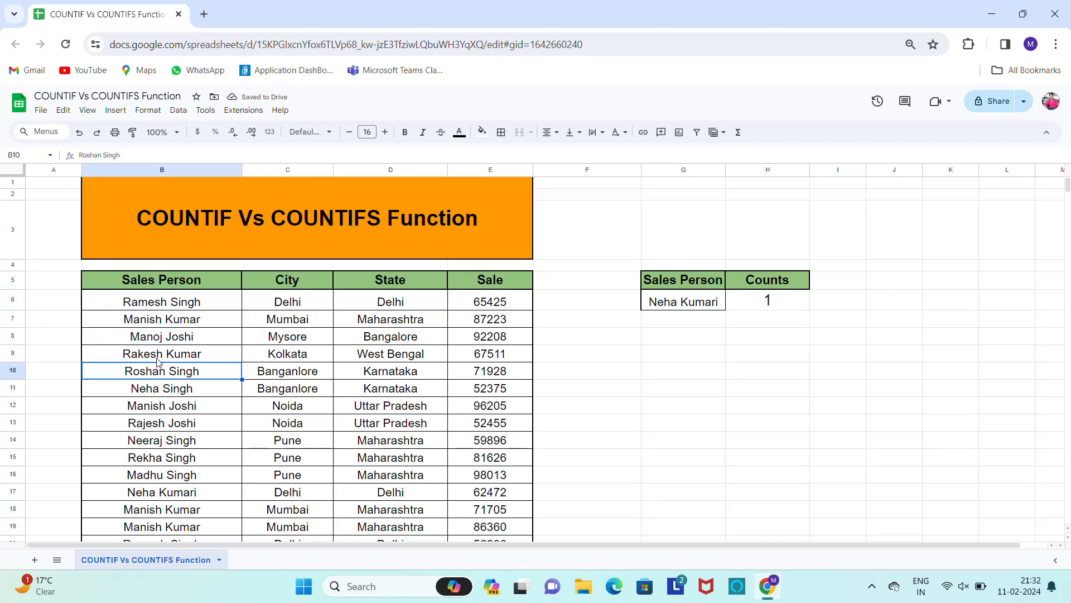
key(Up)
key(Up)
key(Up)
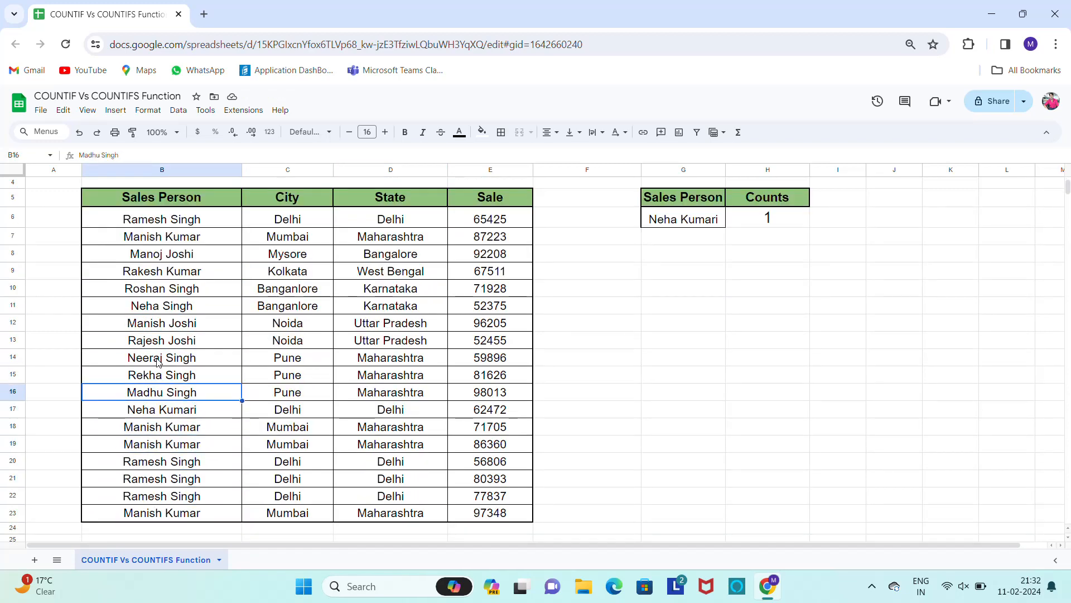
key(Down)
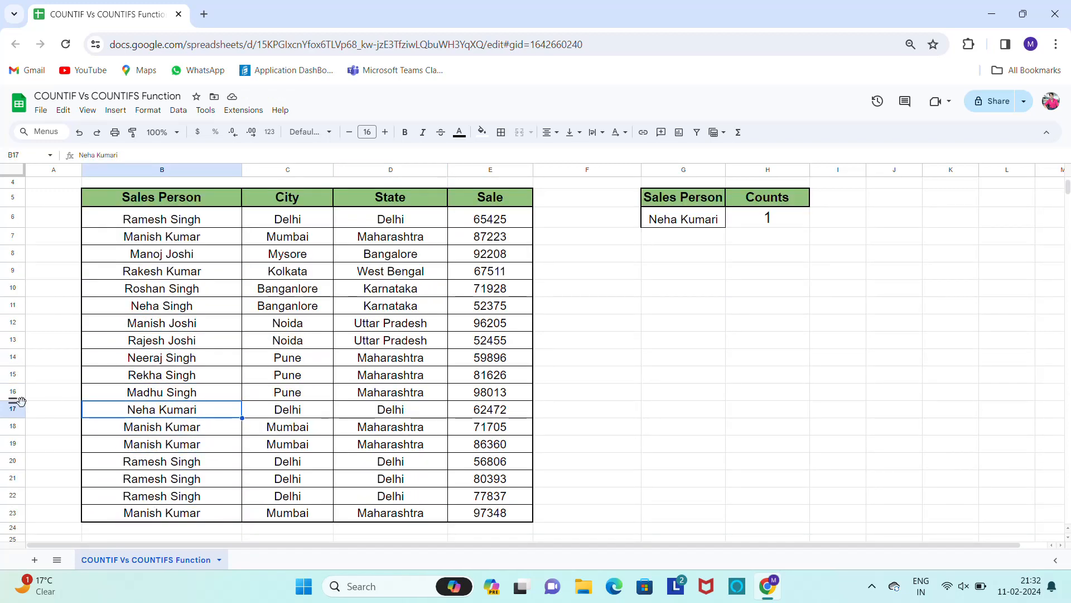
Step: Replace the name in G6 with the sales person from cell B14
click(222, 366)
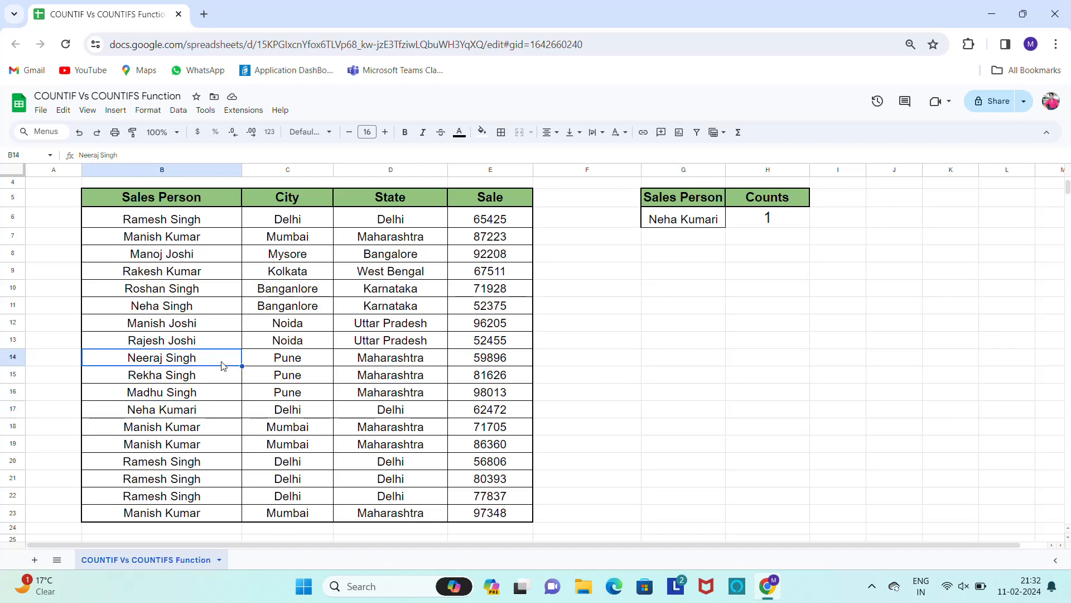
key(ctrl+c)
key(Up)
key(Up)
key(Up)
key(Up)
key(Up)
key(Up)
key(Up)
key(Up)
key(Up)
key(Up)
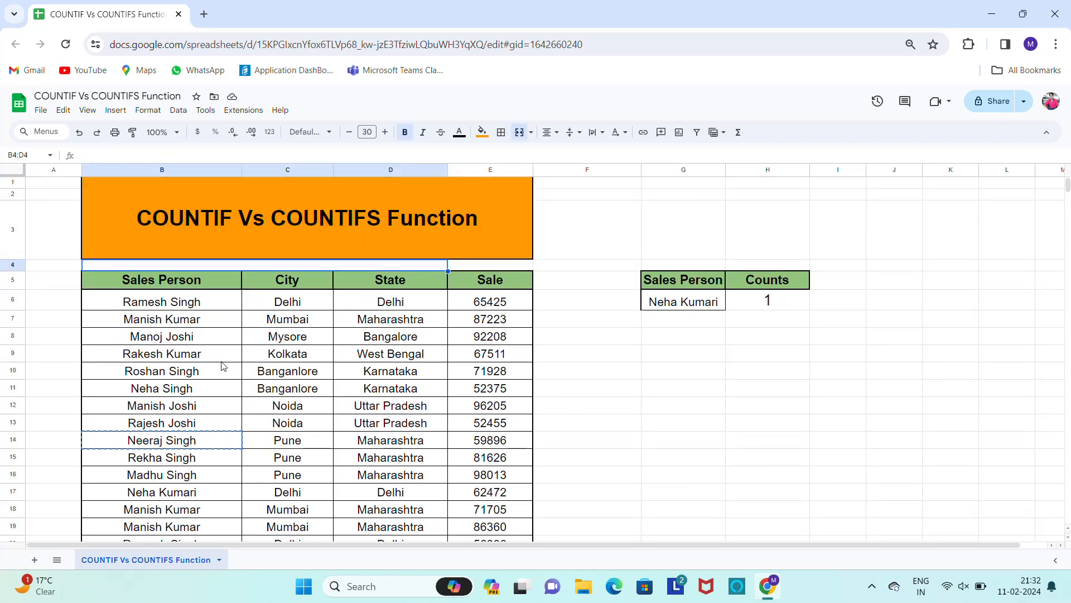
key(Down)
key(Down)
key(Right)
key(Right)
key(Right)
key(Right)
key(Right)
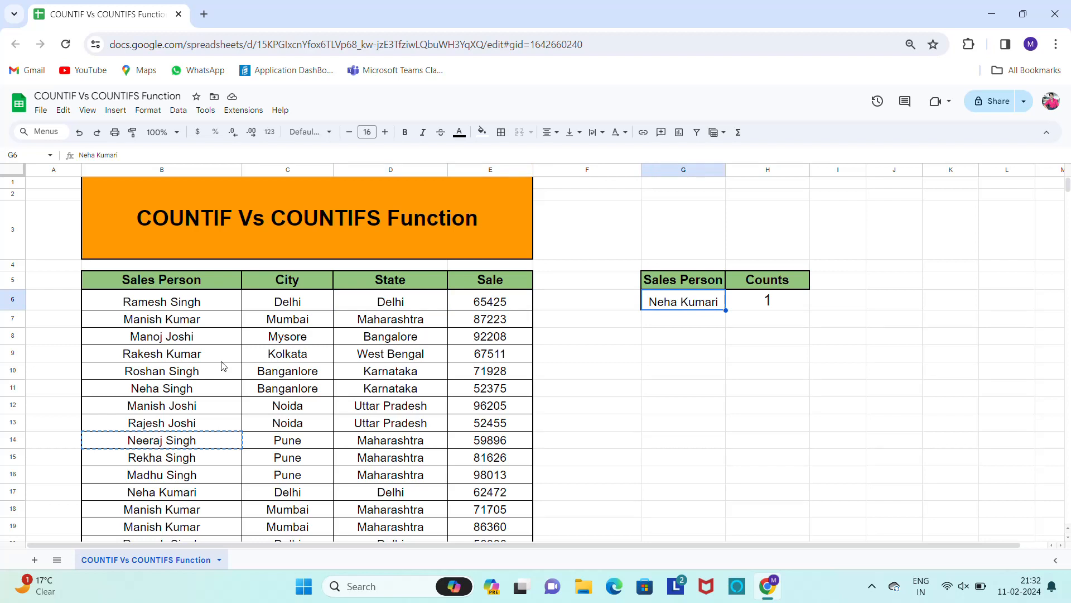
key(ctrl+v)
Step: Replace the name in G6 with the sales person from cell B8 and return to the first name in B6
key(Left)
key(Left)
key(Left)
key(Left)
key(Left)
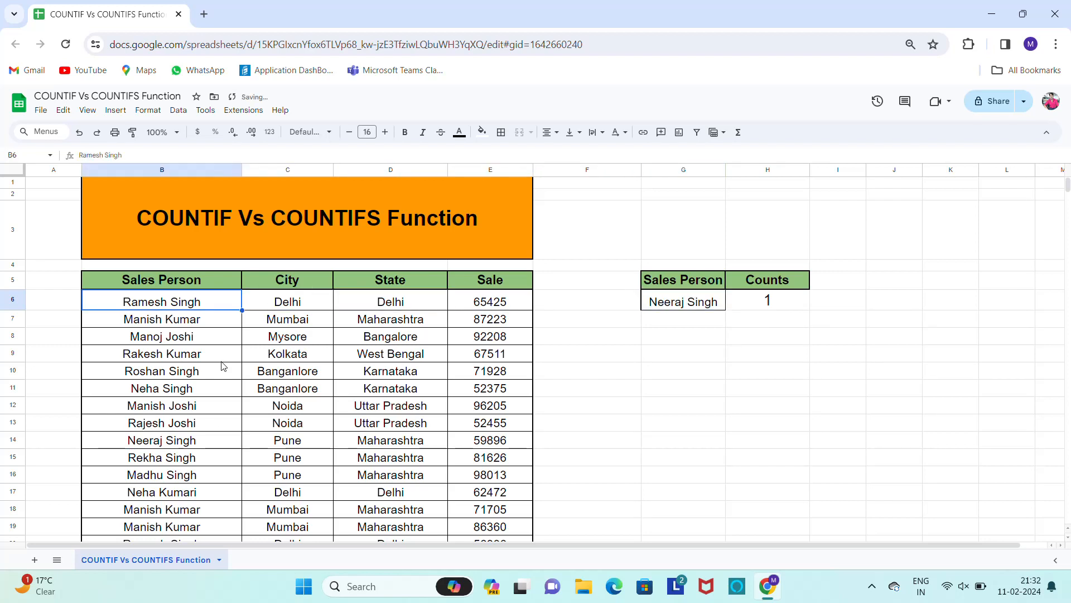
key(Down)
key(Down)
key(ctrl+c)
key(Right)
key(Right)
key(Right)
key(Right)
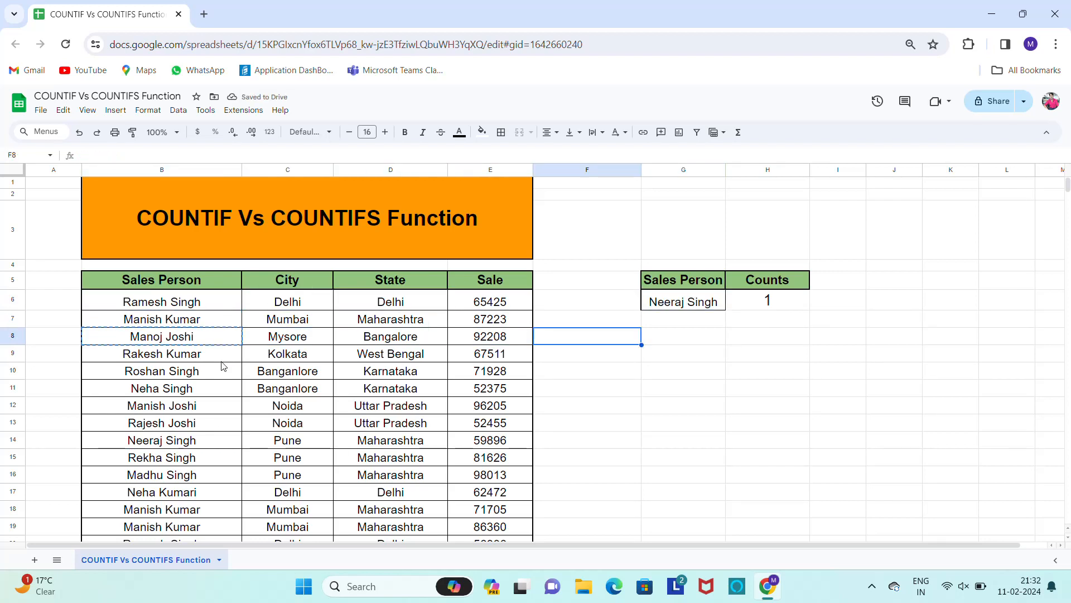
key(Right)
key(Up)
key(Up)
key(ctrl+v)
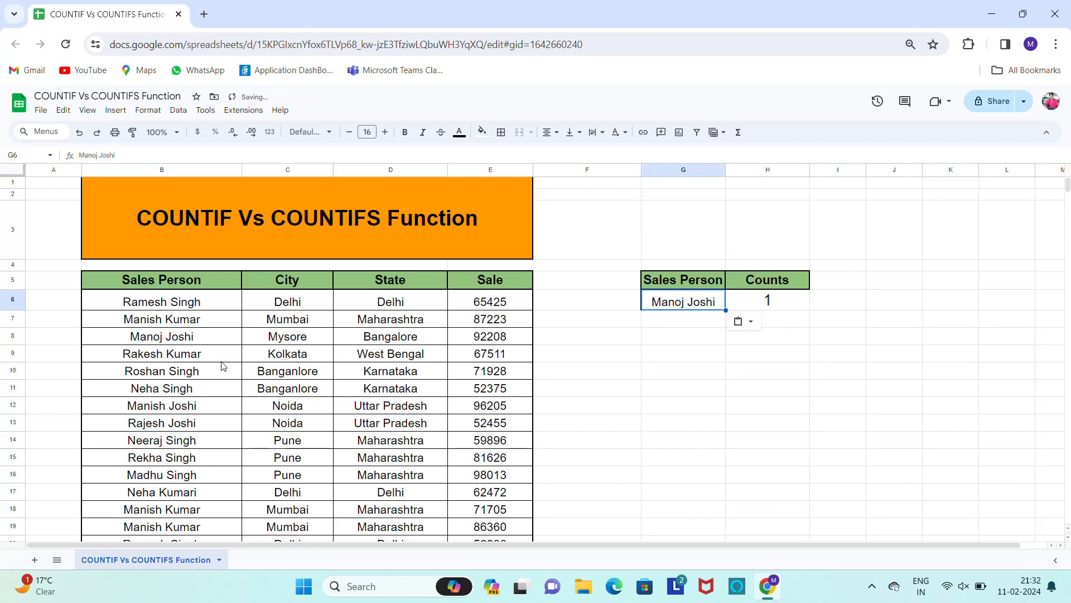
key(Left)
key(Left)
key(Left)
key(Left)
key(Left)
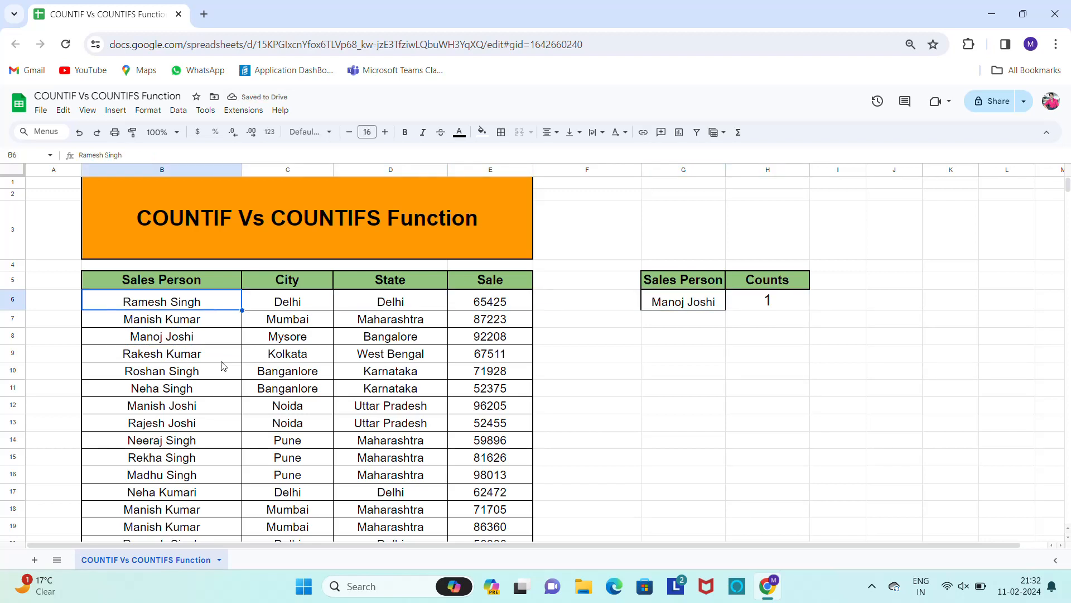
Step: Fill the sales record in B8:E8 down into row 9, overwriting the record there
key(Down)
key(Down)
key(shift+Right)
key(shift+Right)
key(shift+Right)
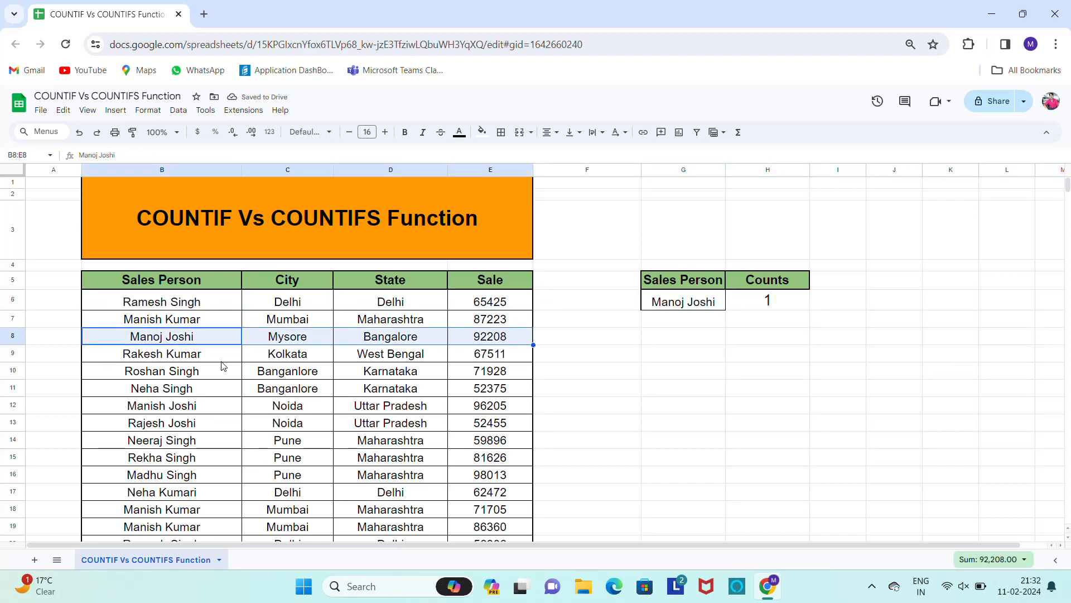
key(shift+Down)
key(ctrl+c)
key(ctrl+d)
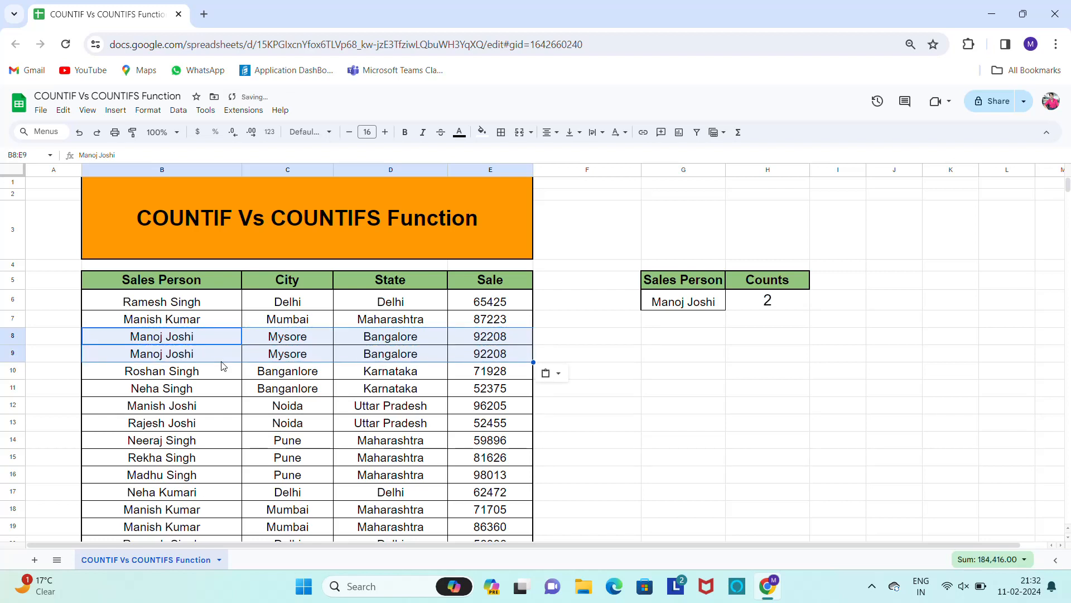
Step: Go to the COUNTIF result in H6 and check the count for the name in G6
key(Up)
key(Right)
key(Right)
key(Right)
key(Right)
key(Right)
key(Up)
key(Right)
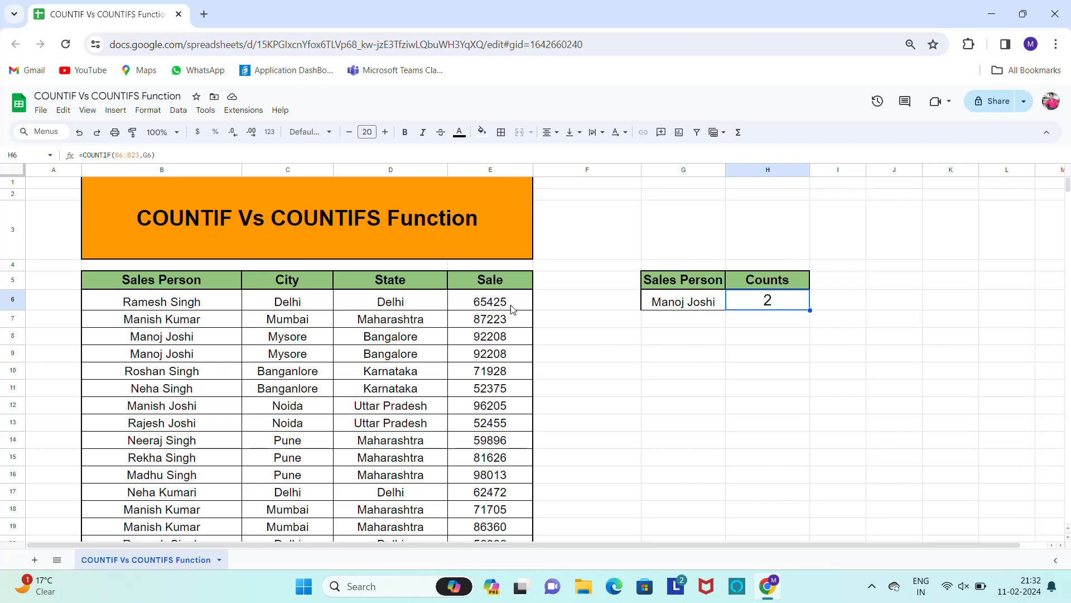
Step: Review the Sales Person, City and State headers in B5:D5 as possible count criteria
click(748, 166)
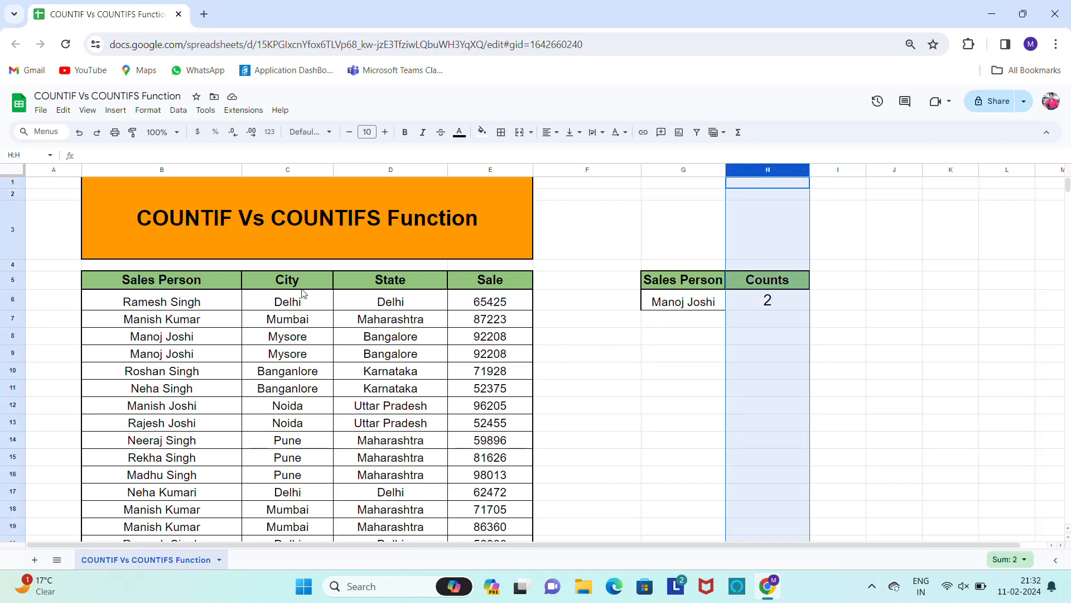
click(175, 284)
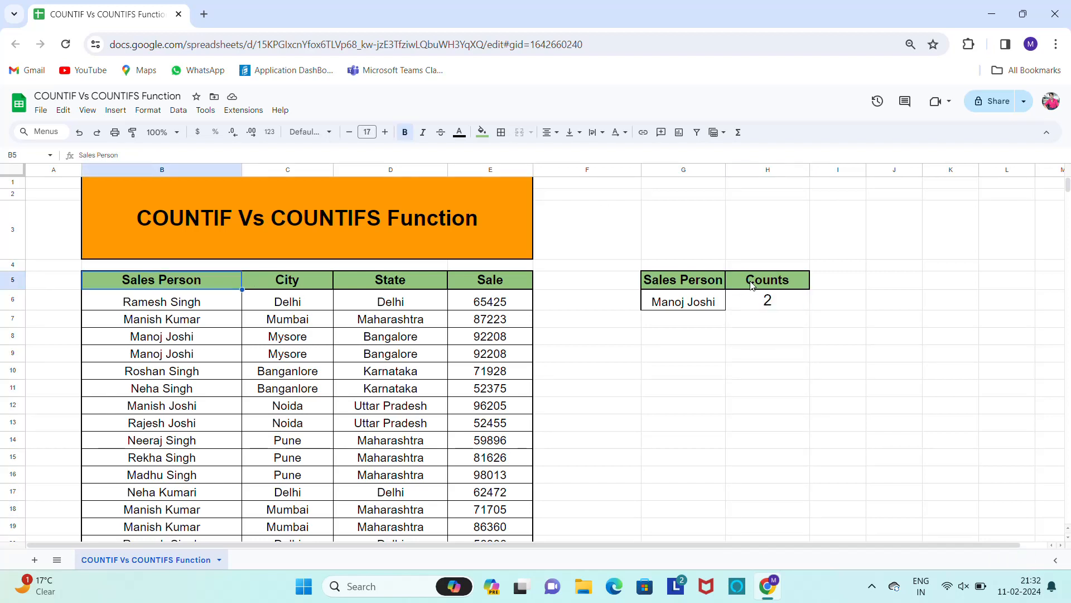
click(291, 279)
click(384, 281)
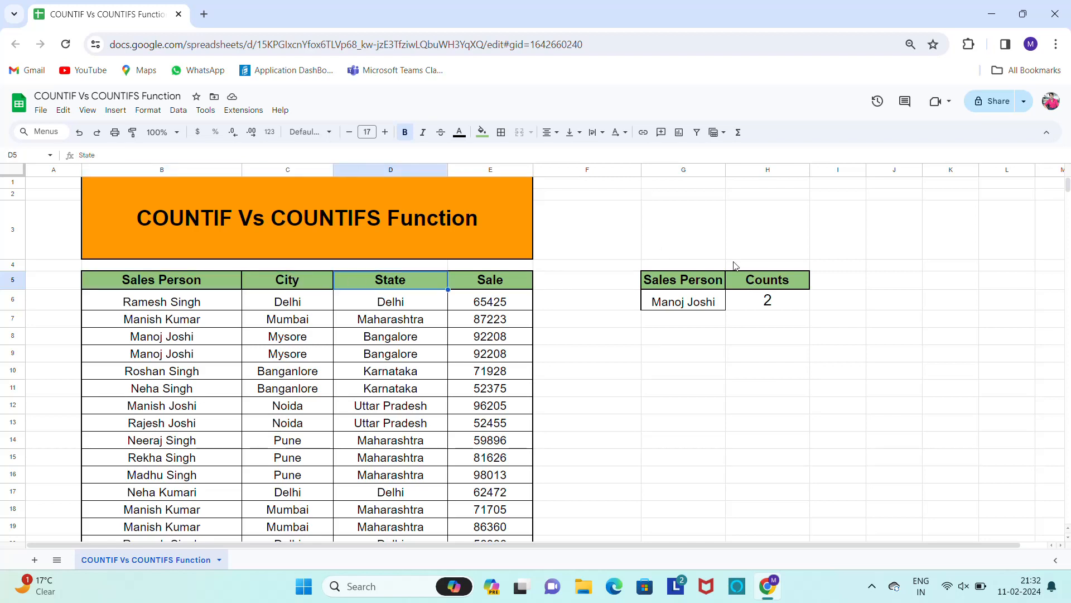
Step: Insert three columns to the left of the Counts column H
click(754, 171)
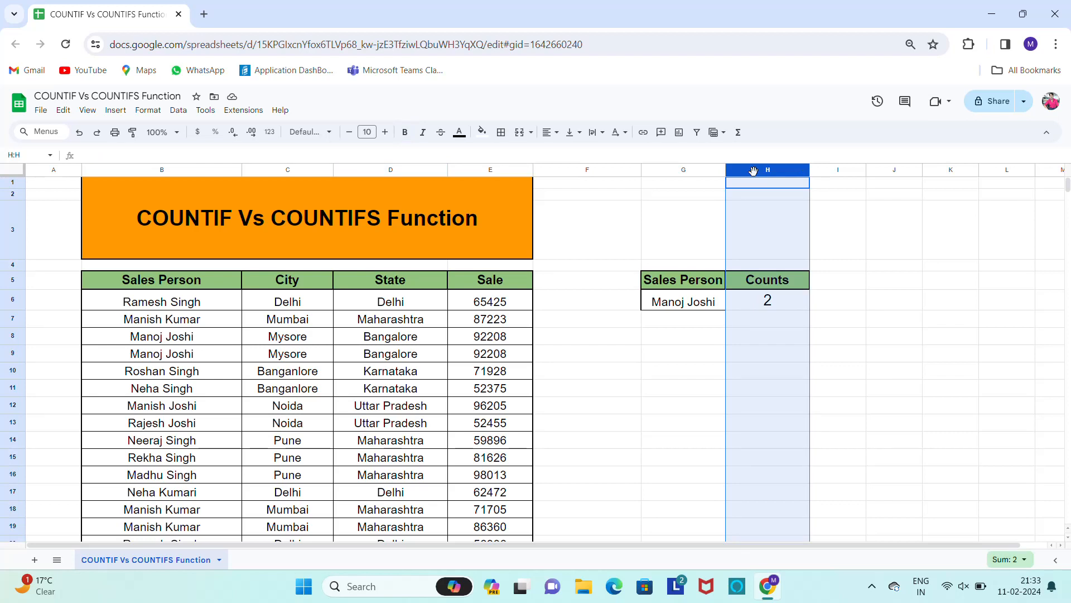
shift+click(898, 169)
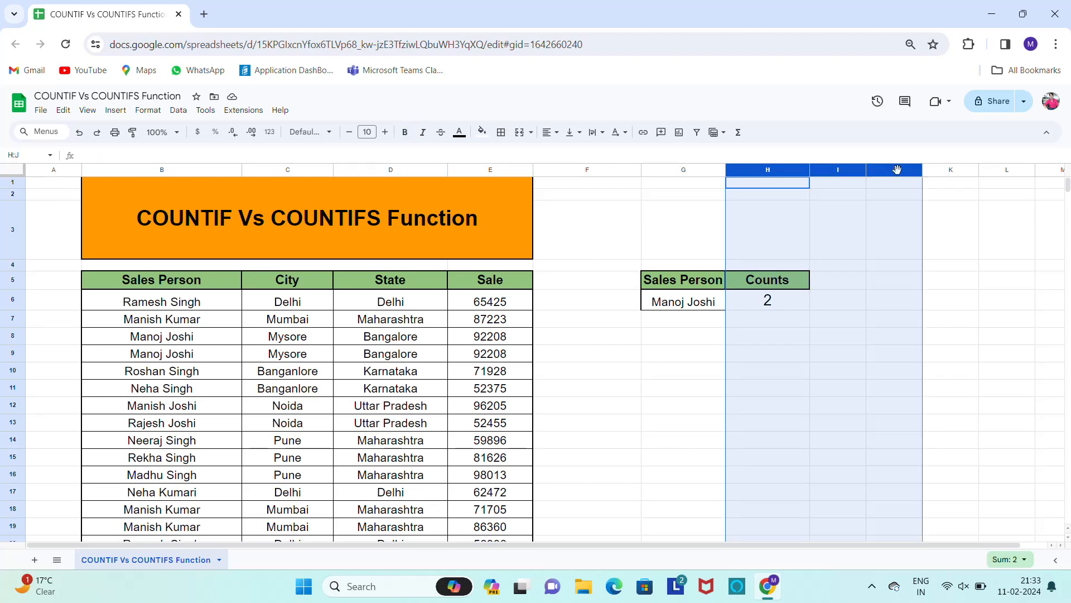
right_click(776, 412)
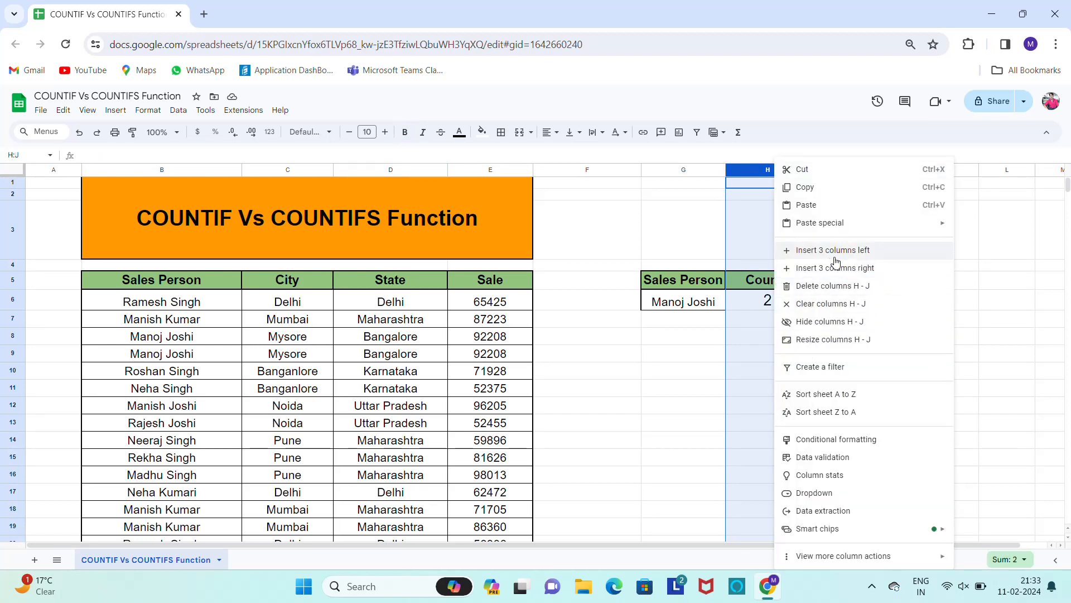
click(836, 249)
Step: Copy the City and State headers from C5:D5 into H5:I5 beside the Sales Person criterion header
click(774, 280)
key(Left)
key(Left)
key(Left)
key(Left)
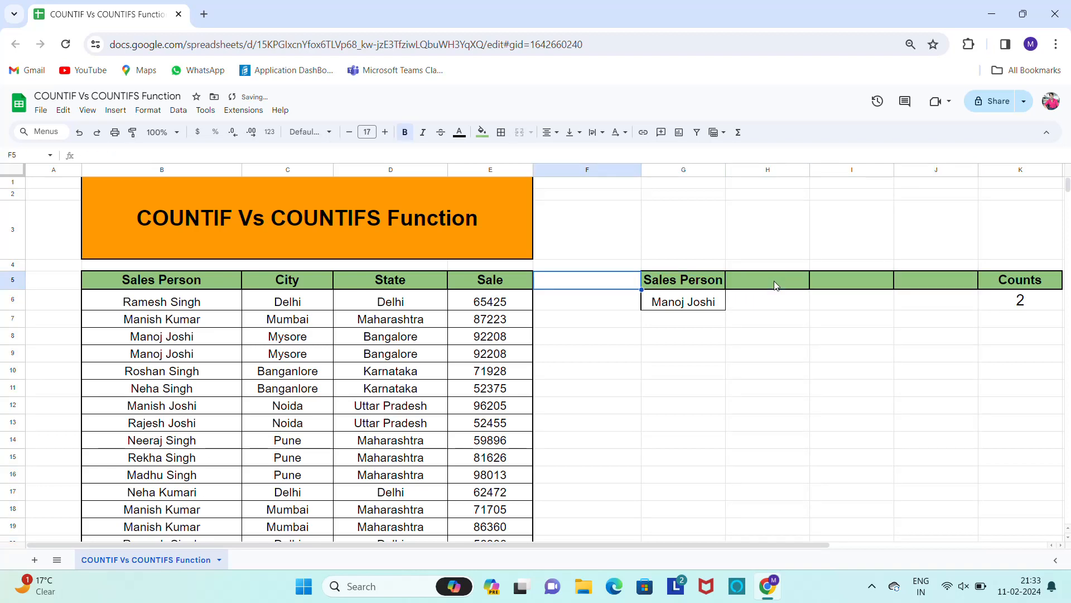
key(shift+Left)
key(ctrl+c)
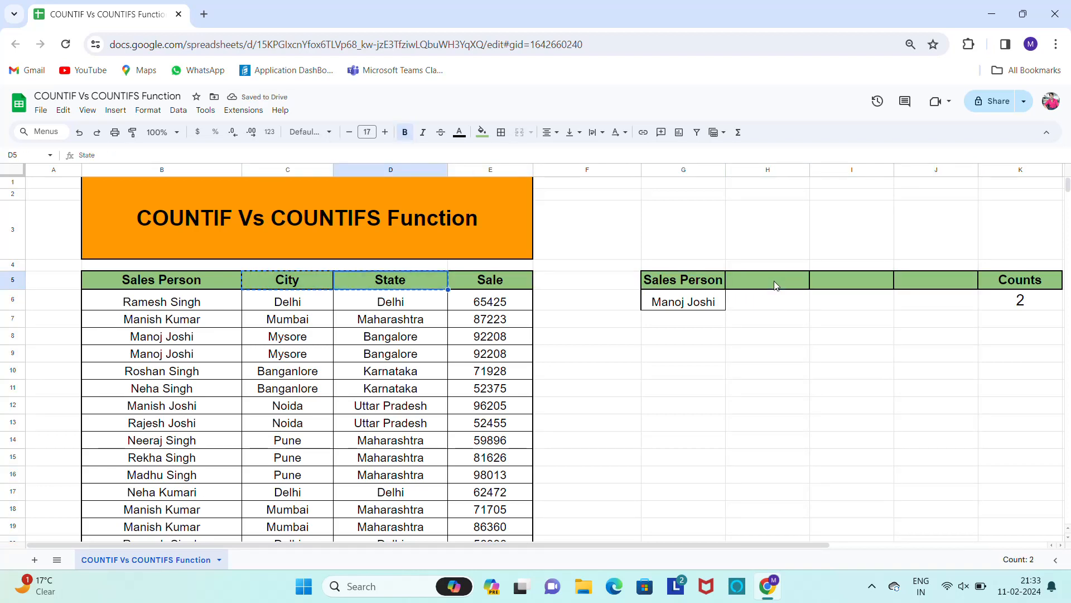
key(Right)
key(Right)
key(Right)
key(Right)
key(ctrl+v)
Step: Delete the unused column J and clear the COUNTIF formula from the cell under Counts
key(Right)
key(Right)
key(Right)
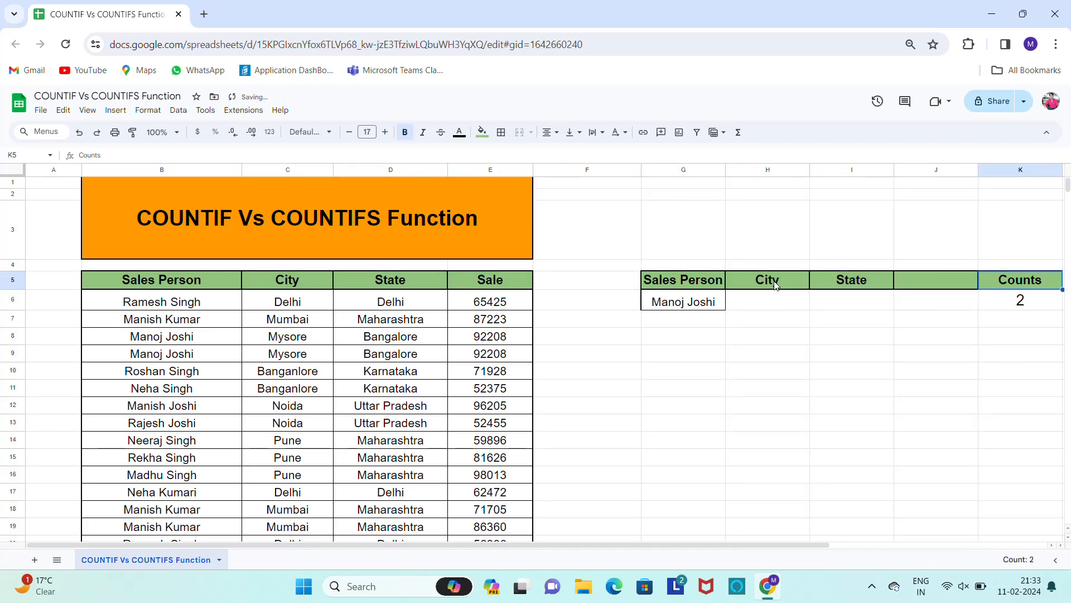
key(Left)
click(937, 170)
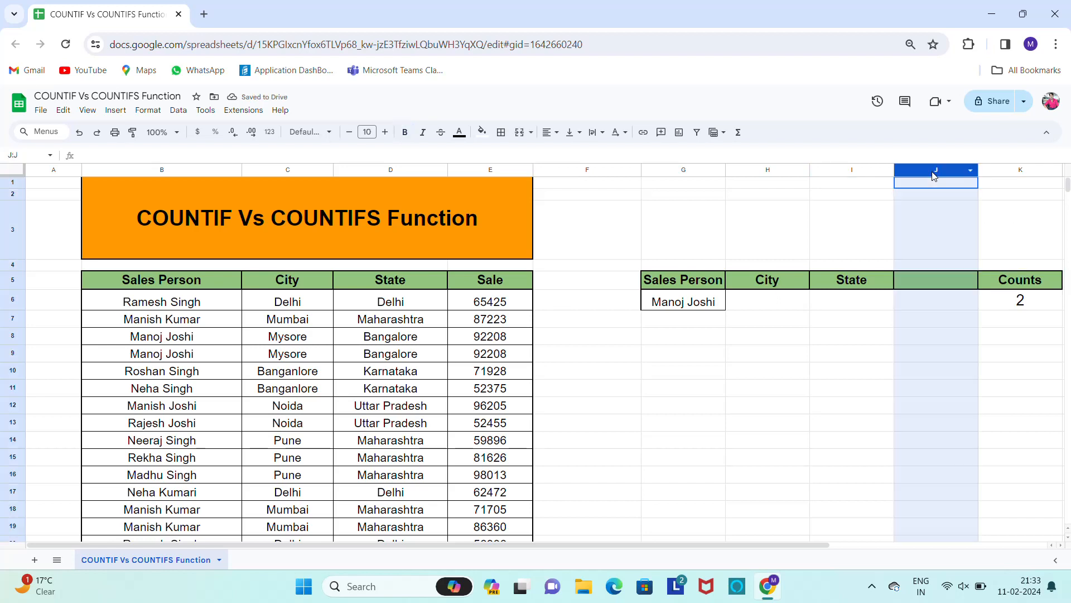
right_click(919, 449)
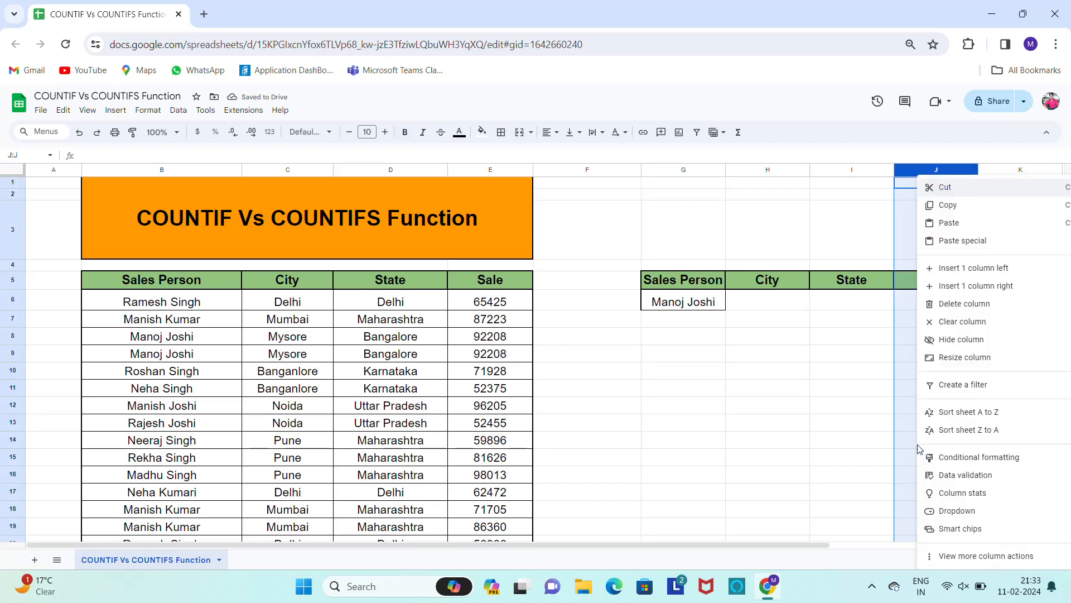
click(964, 311)
click(937, 300)
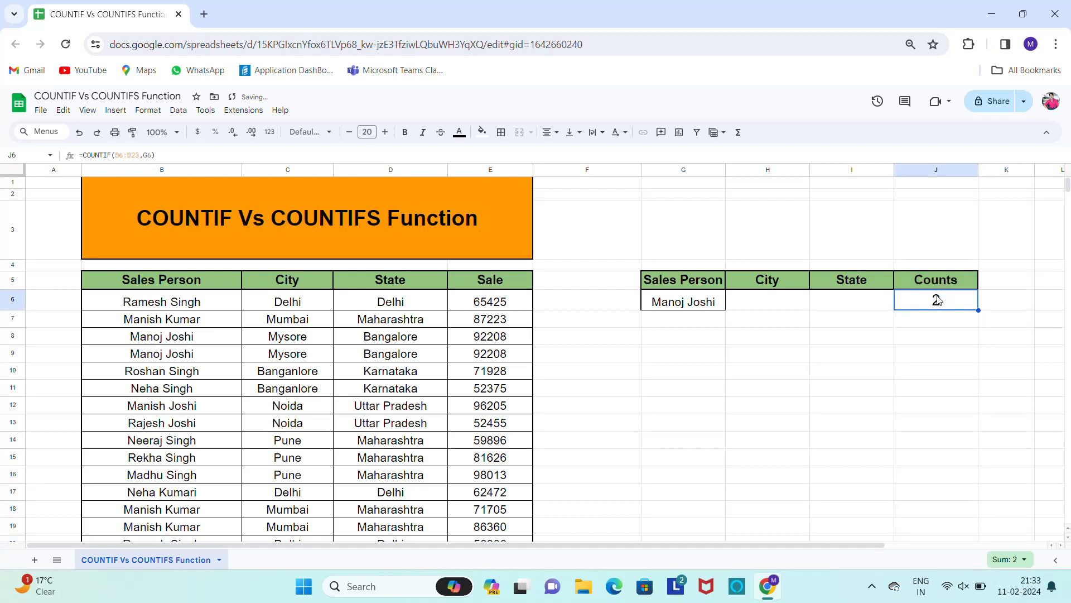
key(Delete)
Step: Copy the city and state Mysore and Bangalore from C8:D8 into the criteria cells H6:I6
key(Left)
key(Left)
key(Left)
key(Left)
key(Left)
key(Left)
key(Left)
key(Left)
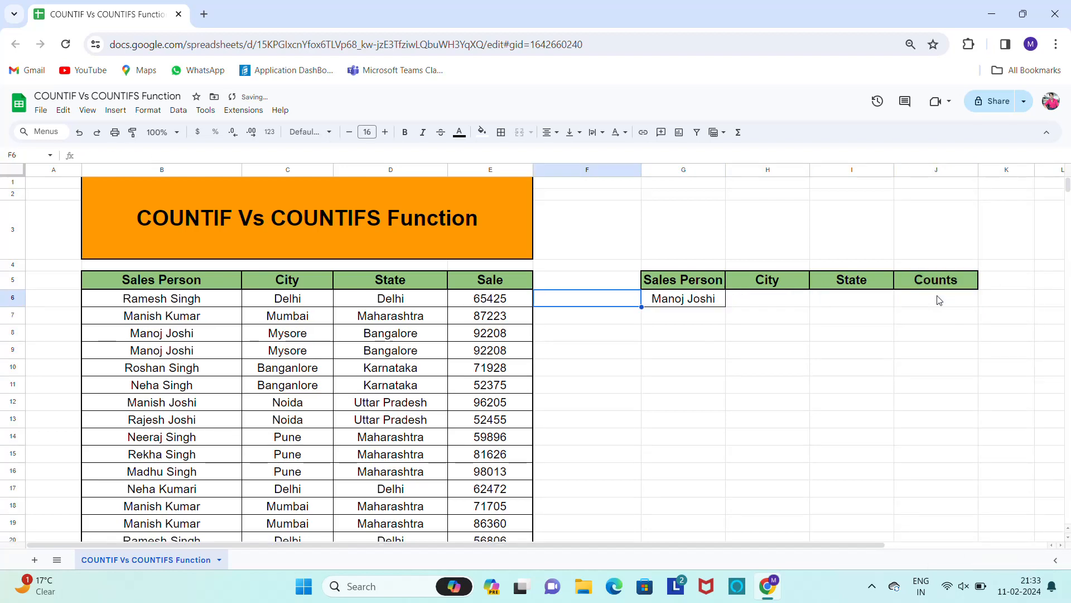
key(Down)
key(Down)
key(Right)
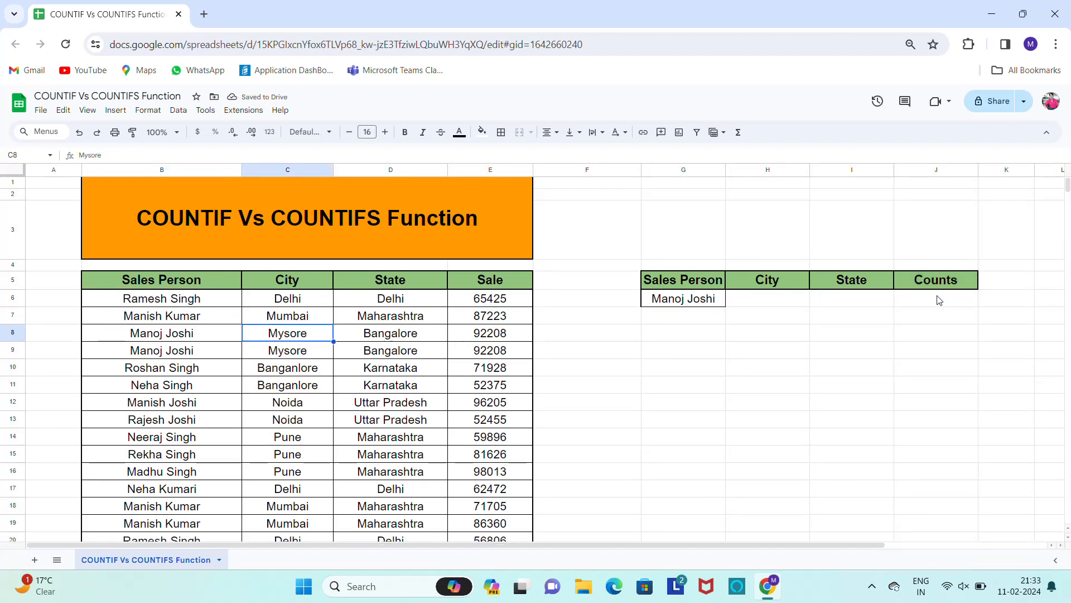
key(shift+Right)
key(ctrl+c)
key(Right)
key(Right)
key(Right)
key(Right)
key(Right)
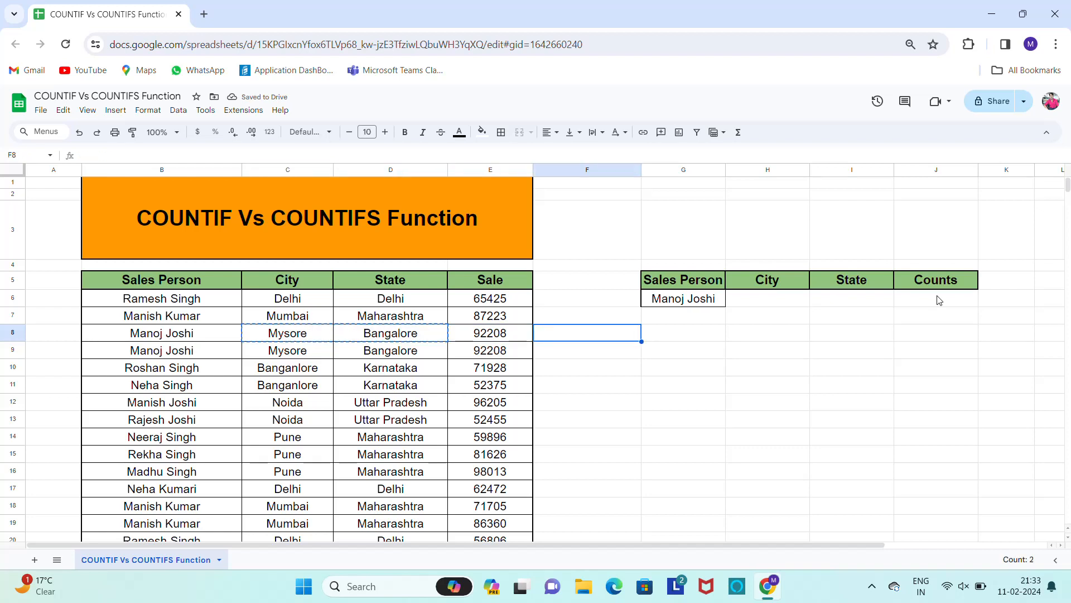
key(Up)
key(Up)
key(ctrl+v)
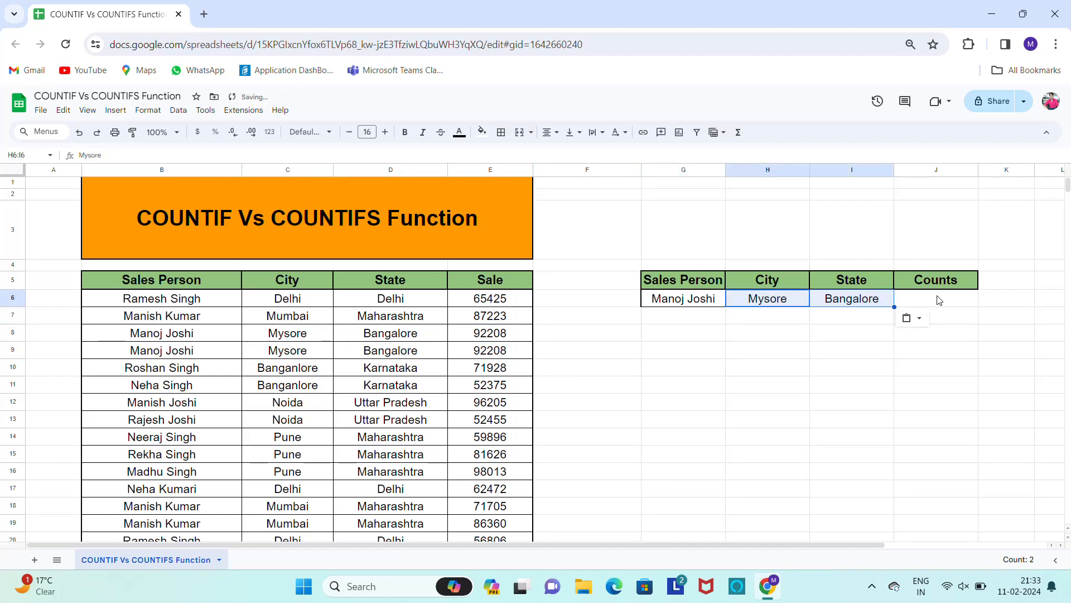
Step: Begin a COUNTIFS formula in J6 under Counts
click(940, 301)
scroll(939, 300, right, 1)
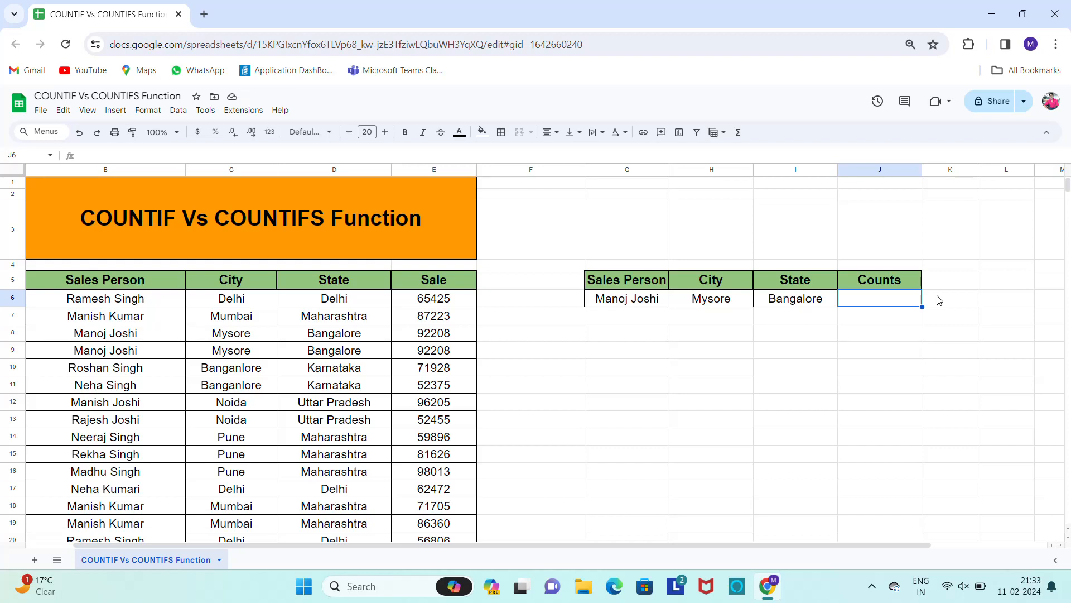
text(=coun)
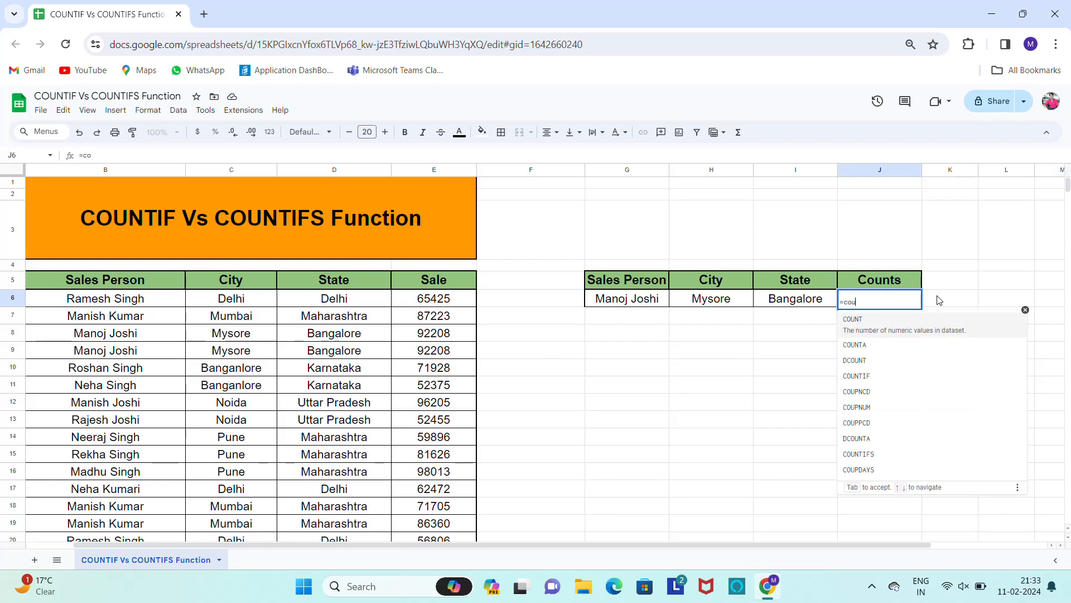
key(Down)
key(Down)
key(Down)
key(Down)
key(Down)
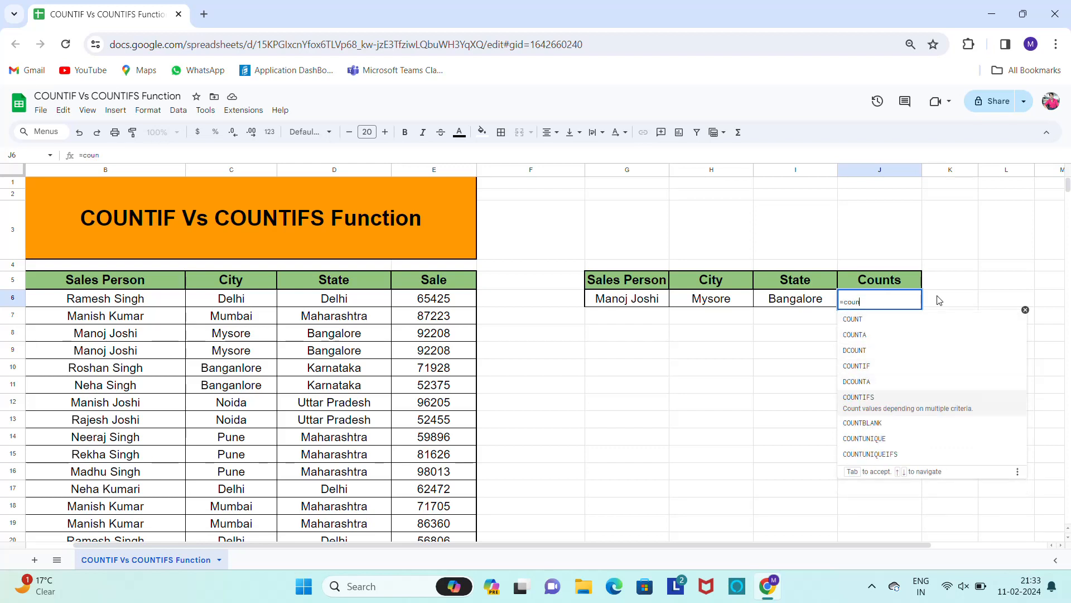
key(Tab)
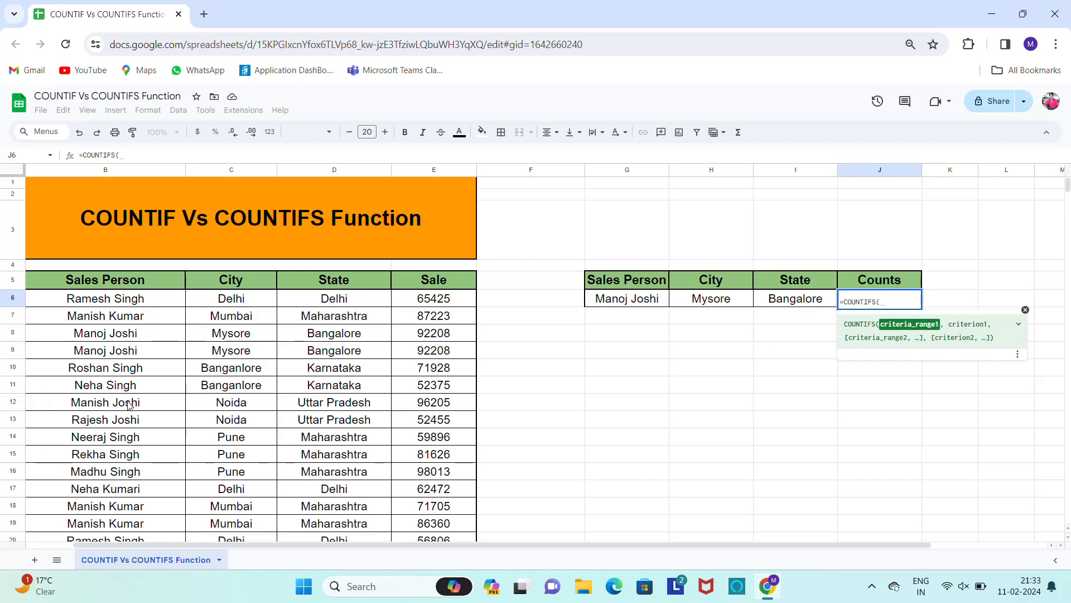
Step: Add the Sales Person range B6:B23 and the criterion G6 as the first pair in the COUNTIFS formula
click(135, 307)
key(ctrl+shift+Down)
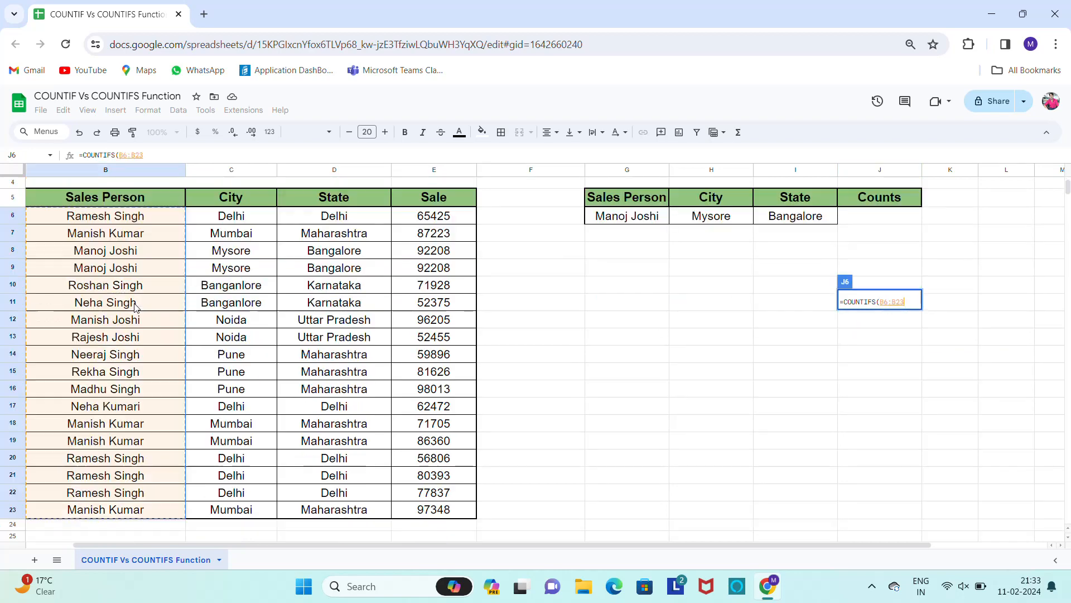
text(,)
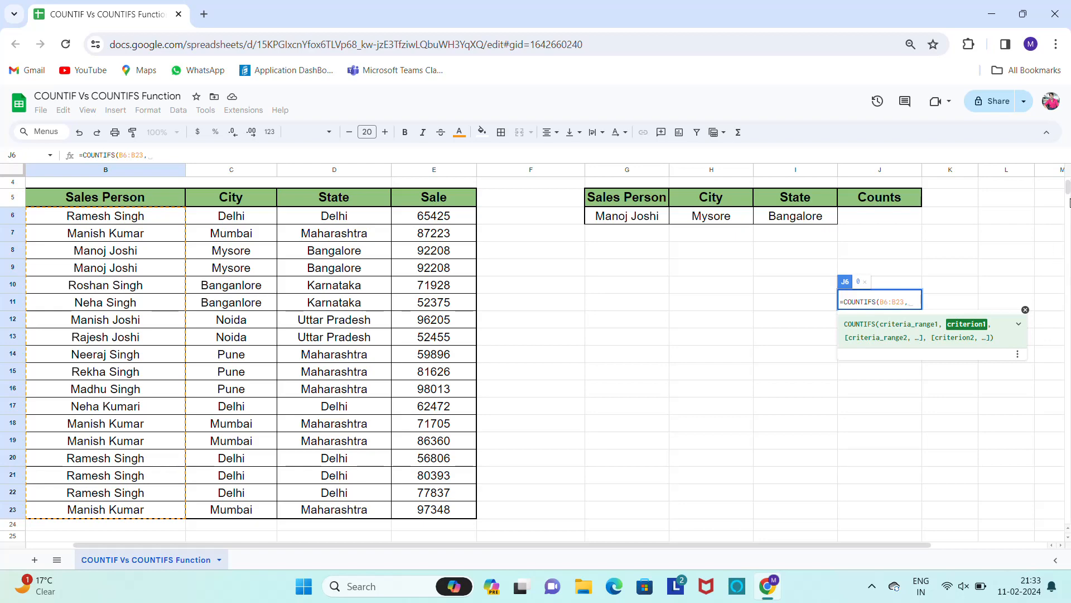
scroll(1068, 187, up, 1)
scroll(1067, 187, up, 1)
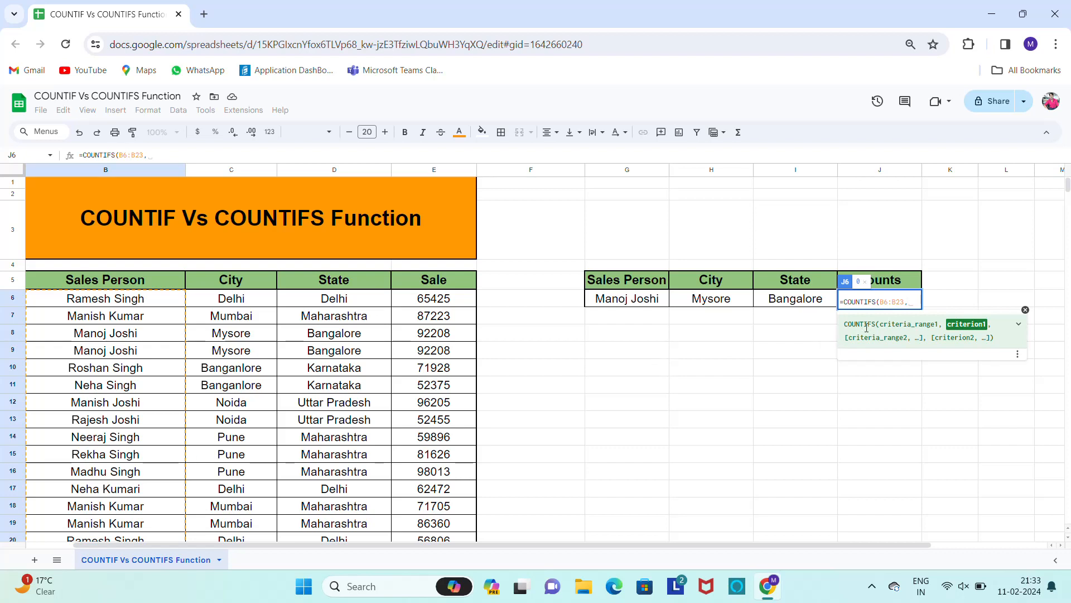
click(625, 300)
text(,)
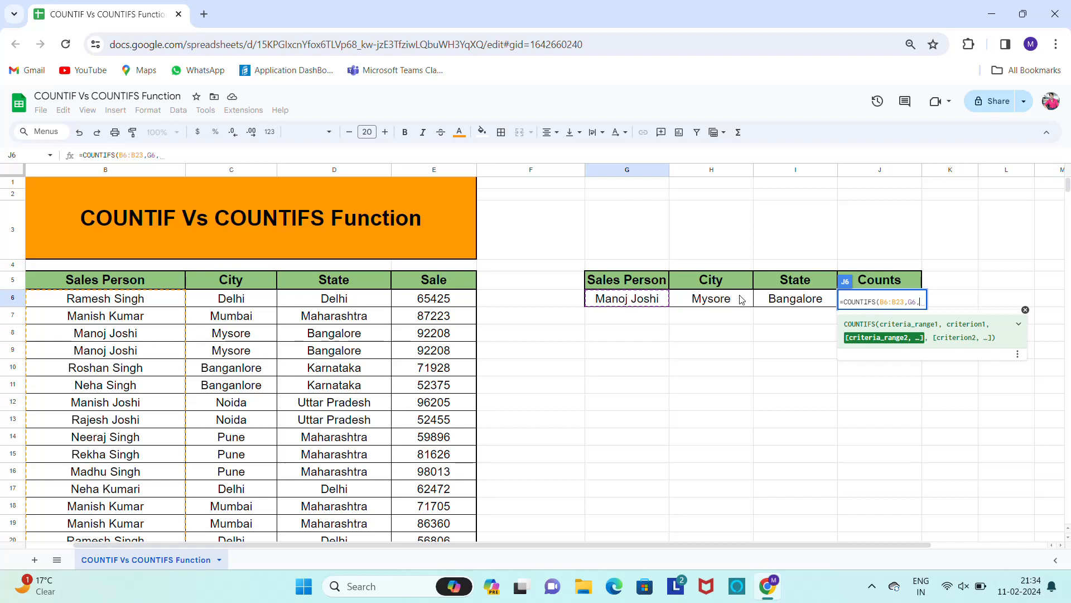
Step: Add the City range C6:C23 and the criterion H6 as the second pair in the COUNTIFS formula
click(221, 303)
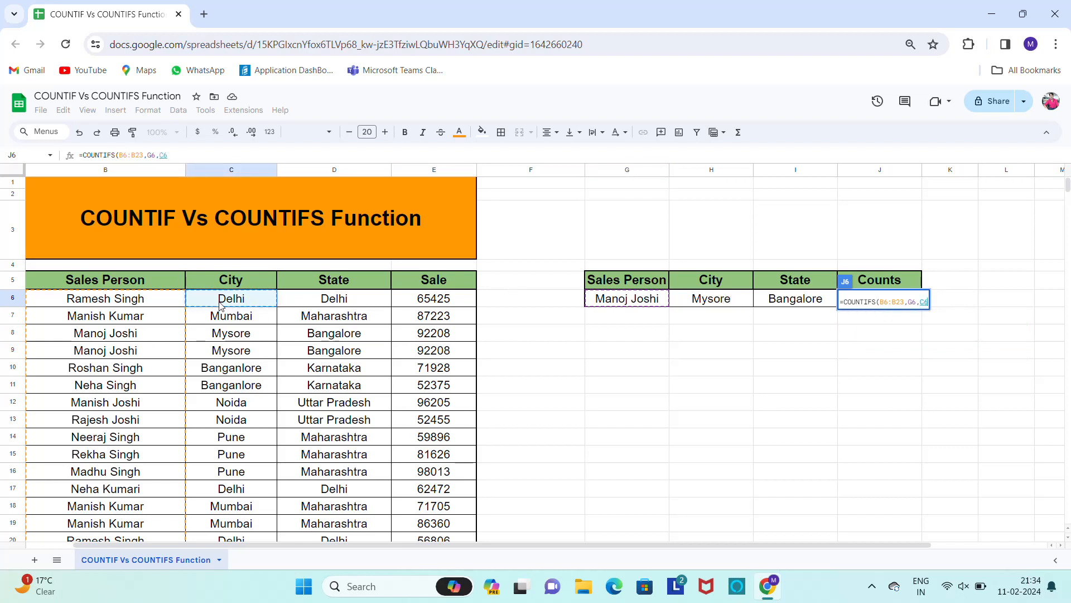
key(ctrl+shift+Down)
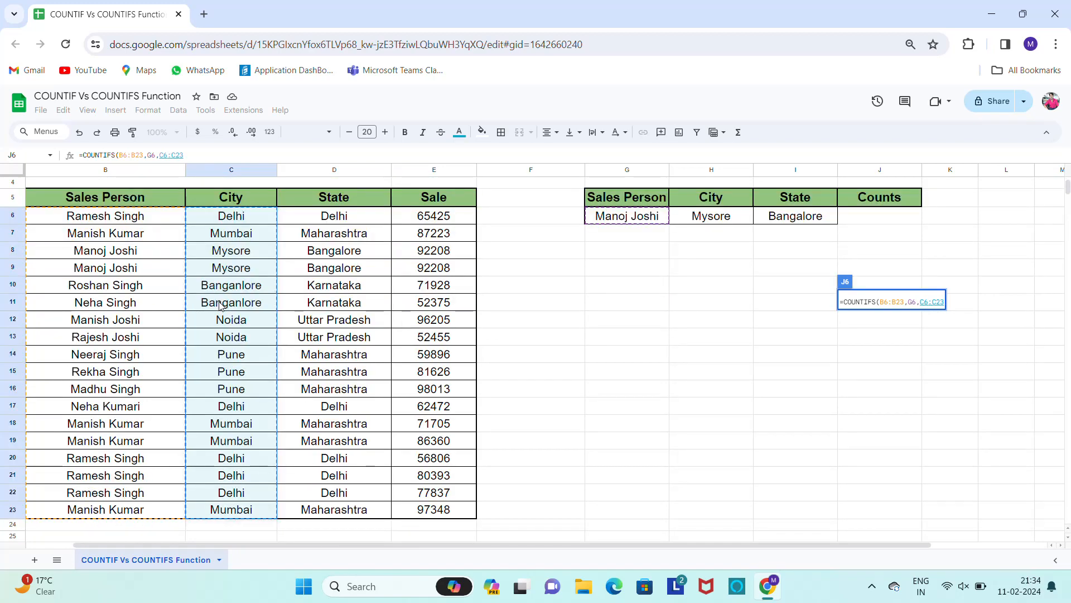
text(,)
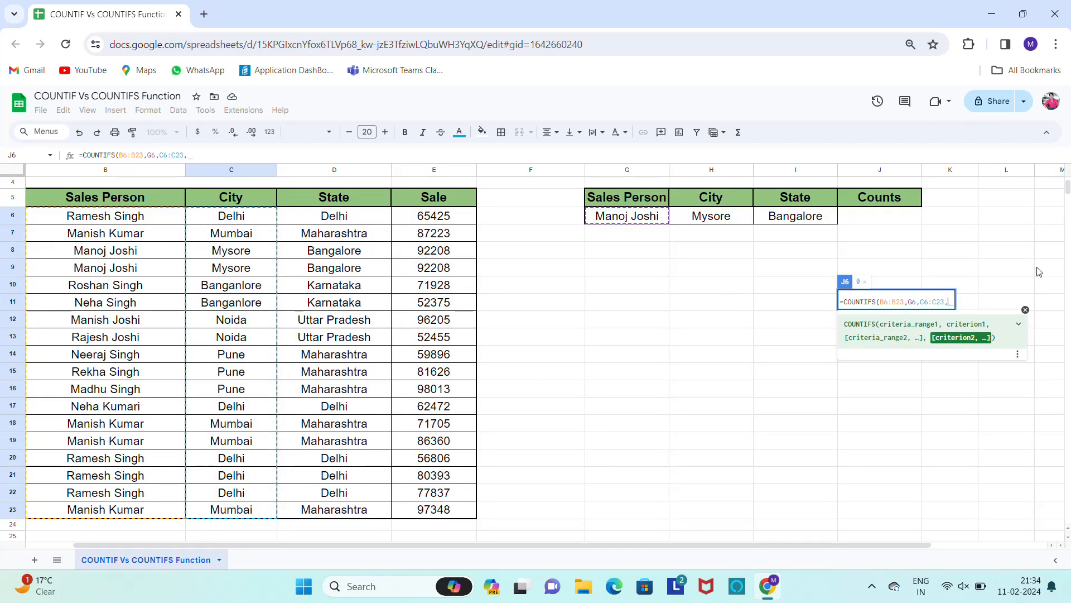
scroll(817, 238, up, 2)
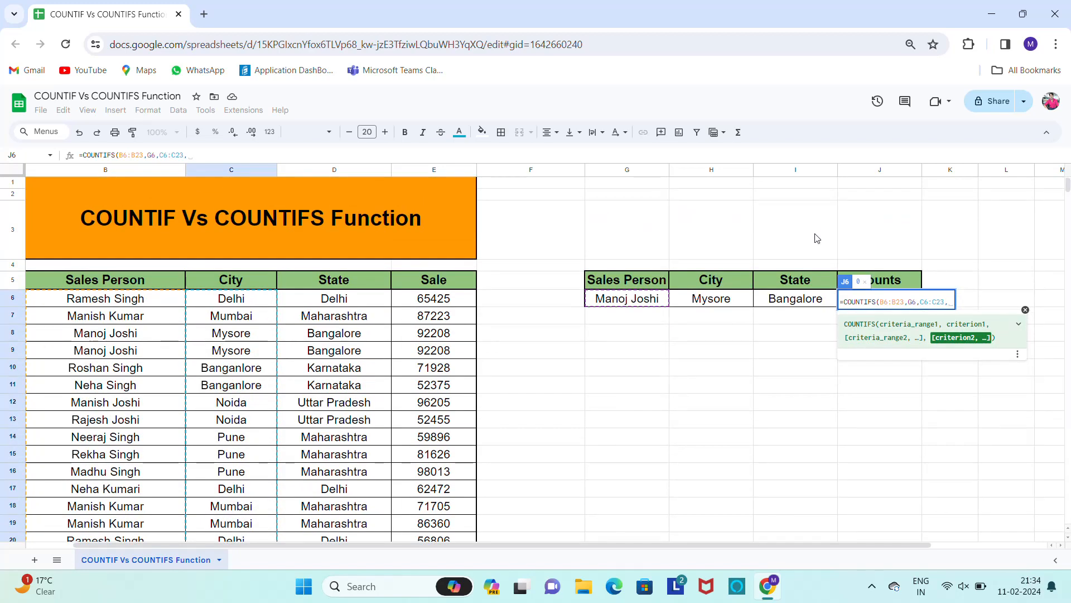
click(700, 302)
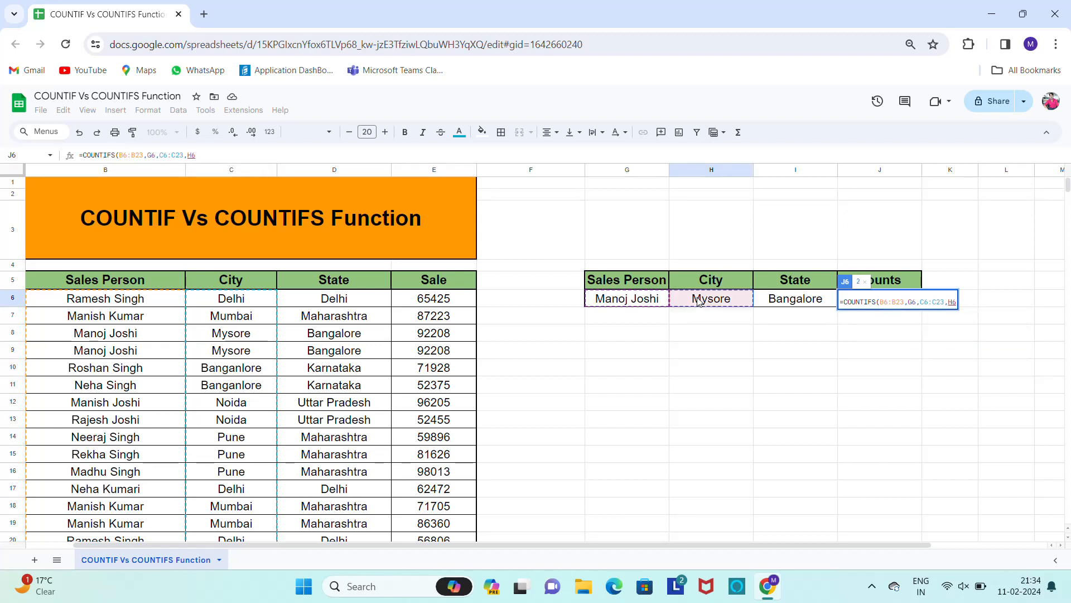
text(,)
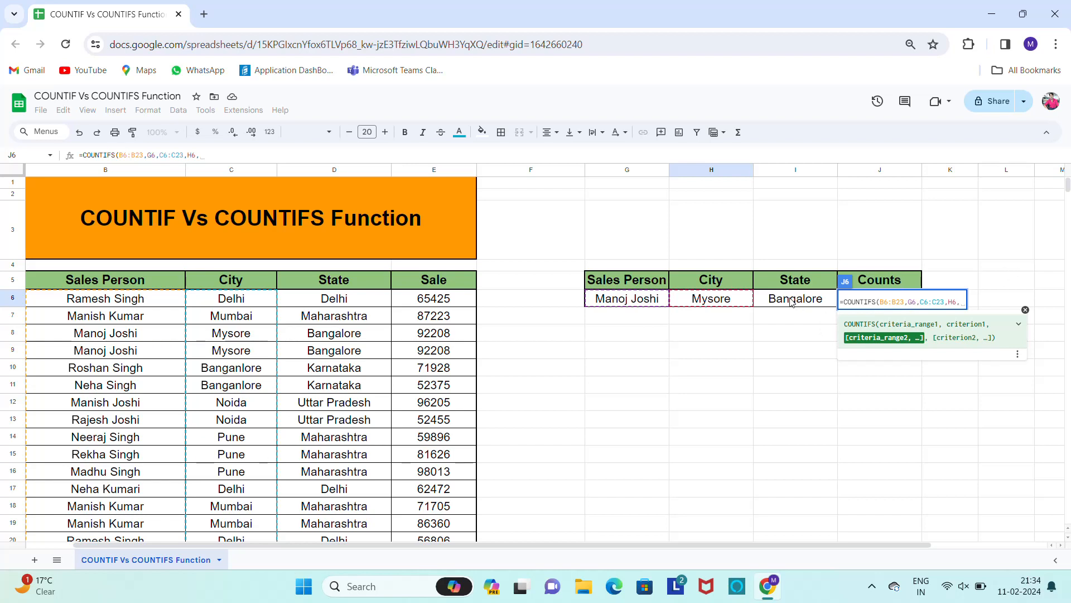
Step: Add the State range D6:D23 and the criterion I6 as the third pair and complete the COUNTIFS formula in J6
click(347, 301)
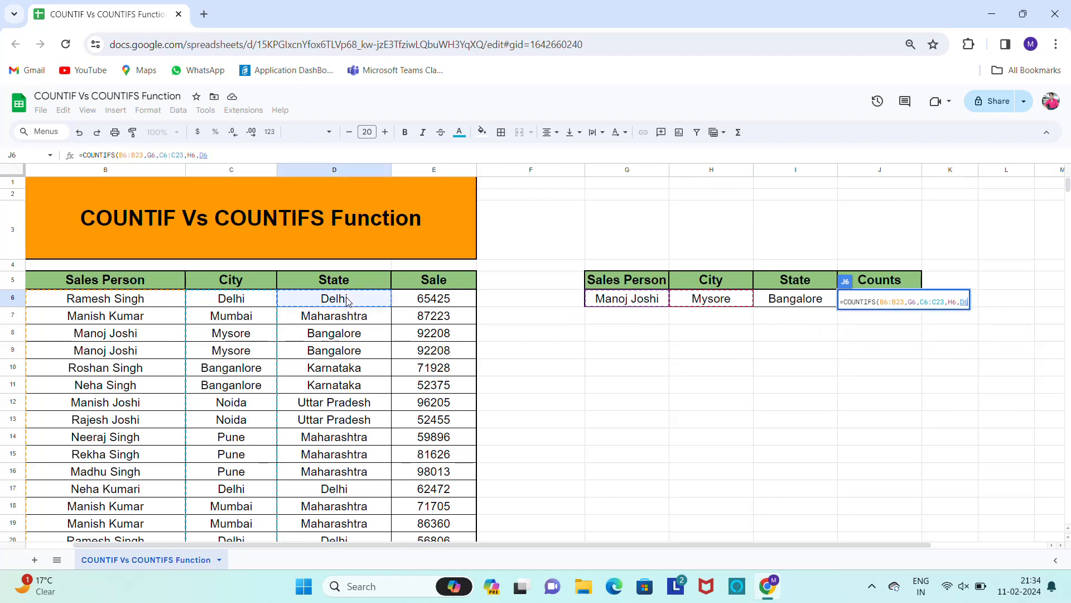
key(ctrl+shift+Down)
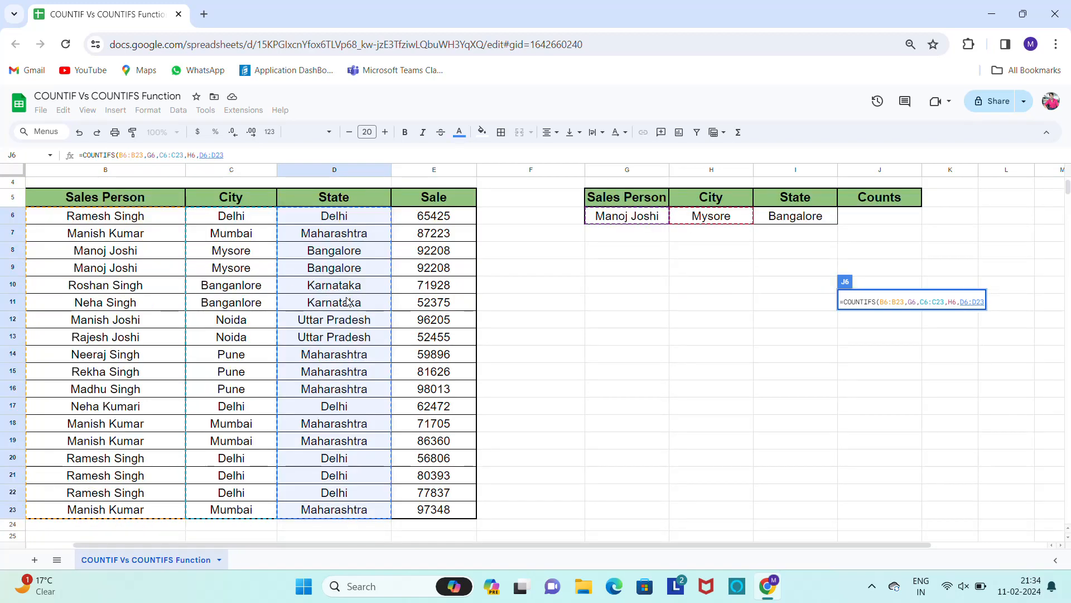
text(,)
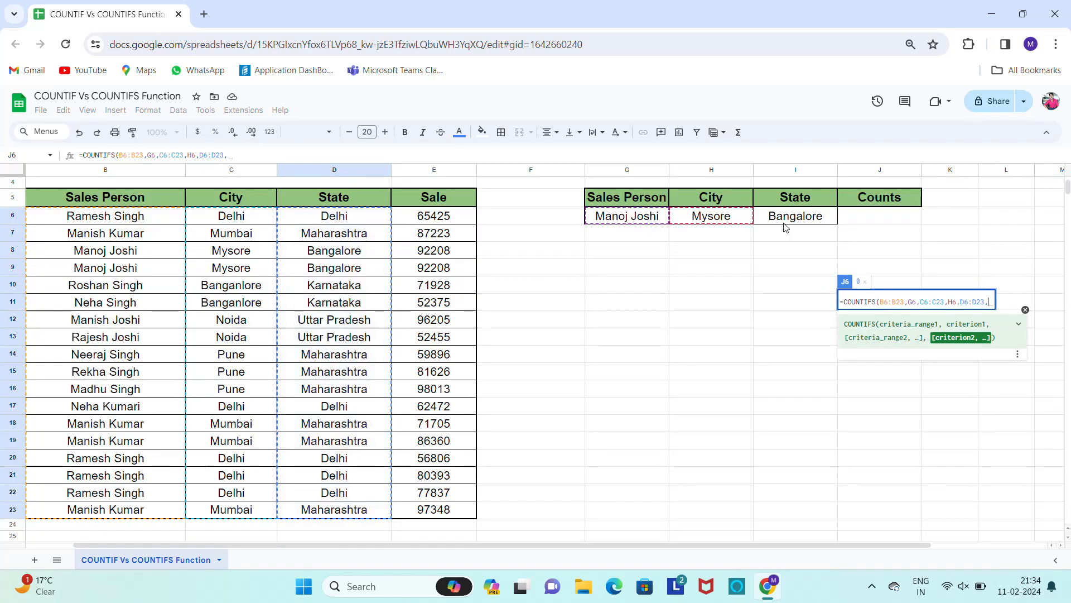
scroll(1066, 190, up, 2)
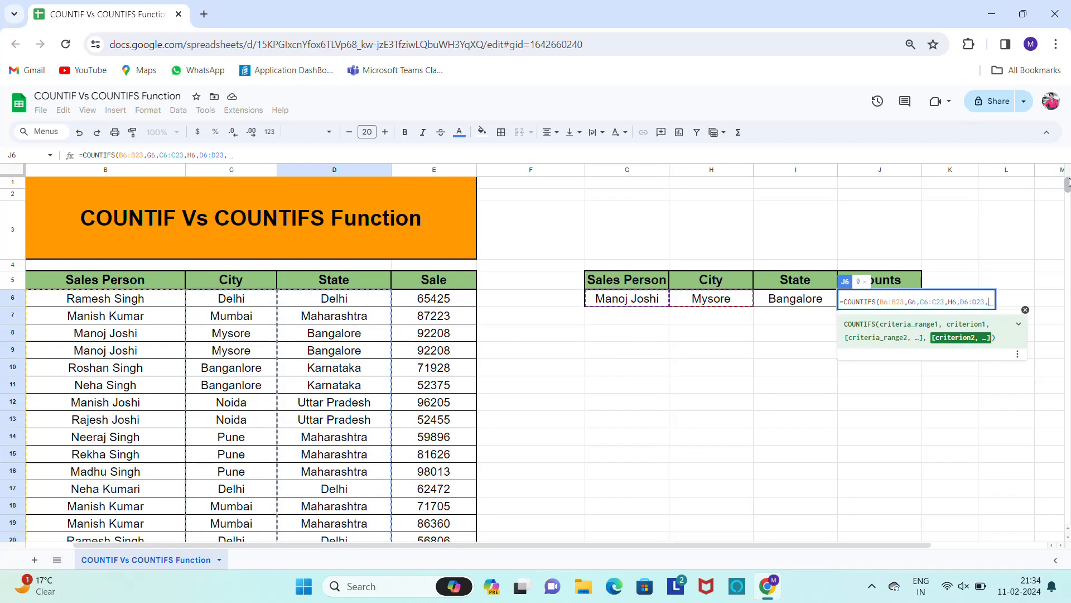
click(784, 305)
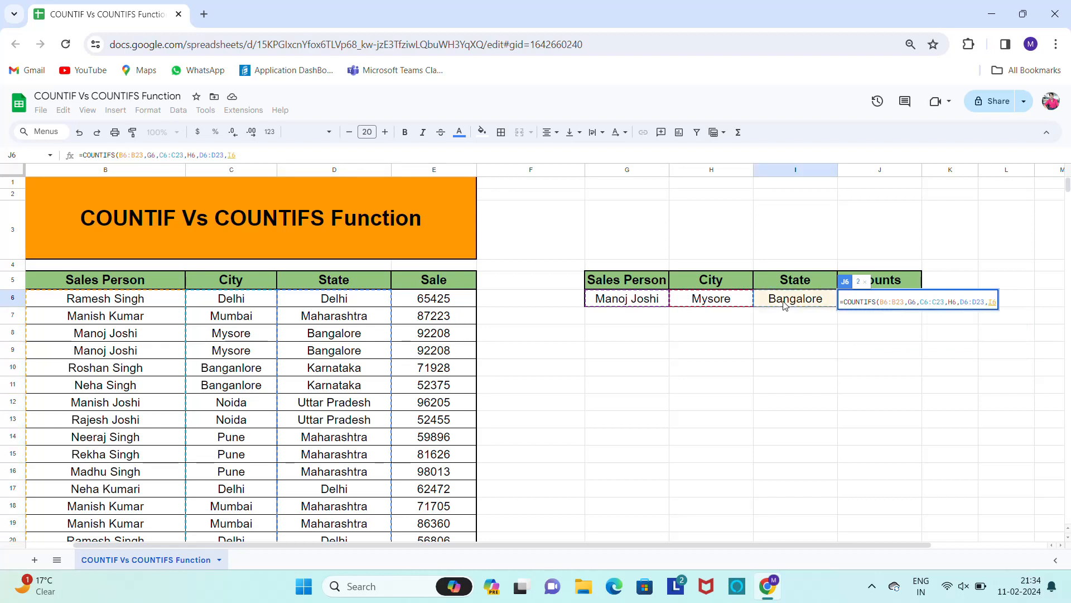
text())
key(Return)
key(Up)
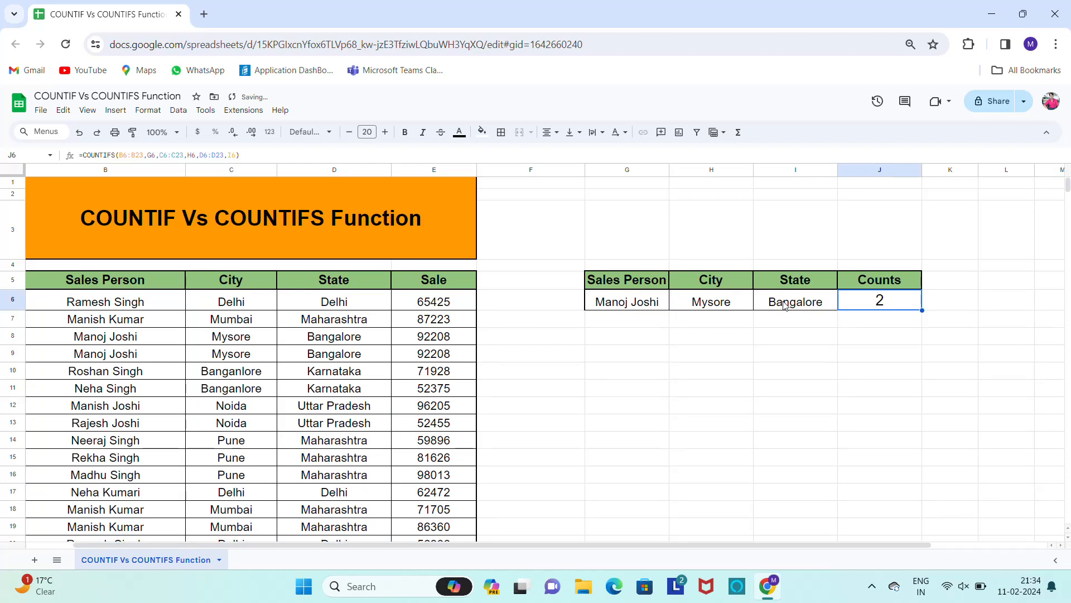
Step: Set the font size of the criteria and count cells G6:J6 to 17
key(Left)
key(Left)
key(Left)
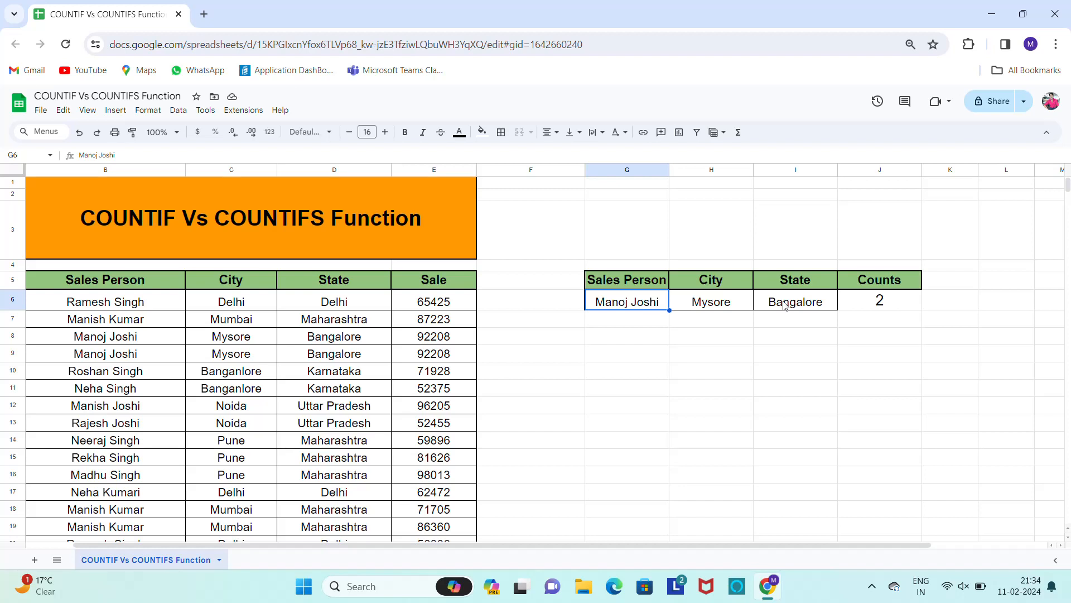
click(868, 298)
key(Left)
key(Left)
key(Left)
key(shift+Right)
key(shift+Right)
key(shift+Right)
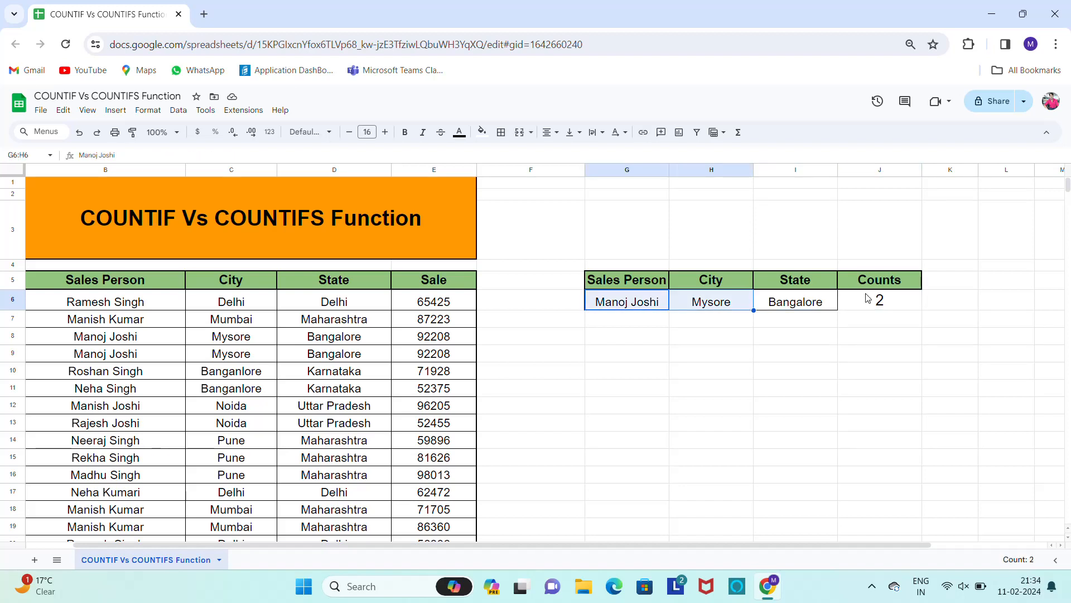
click(385, 132)
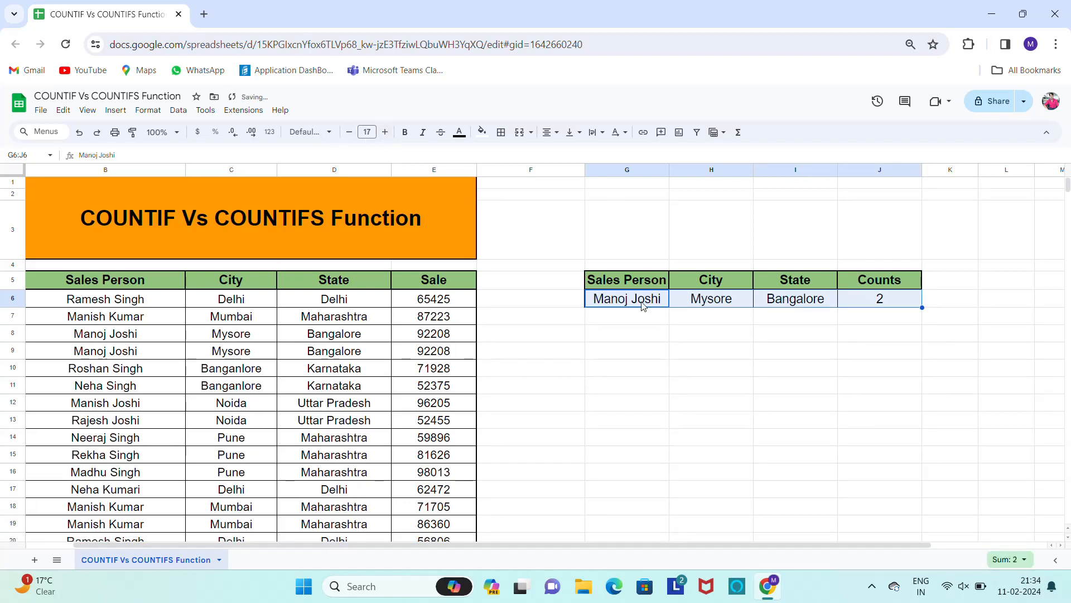
Step: Compare the criteria in G6:I6 and the count in J6 with the matching sales records in rows 8 and 9
click(874, 325)
key(Up)
key(Up)
key(Left)
key(Left)
key(Left)
key(Left)
key(Left)
key(Left)
key(Left)
key(Left)
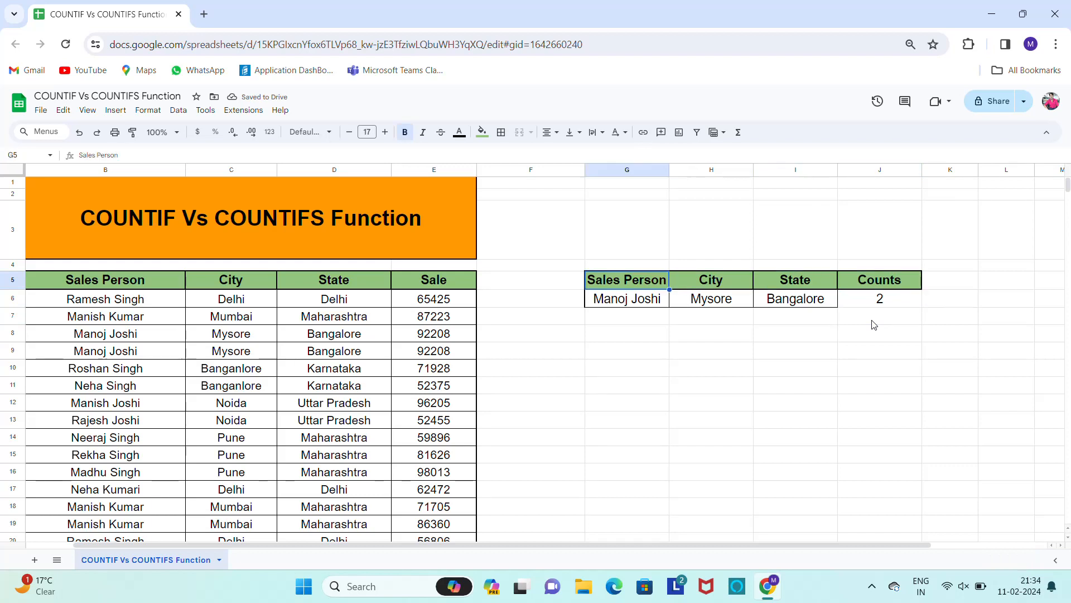
key(Down)
key(Down)
key(Down)
key(Down)
key(Down)
key(Up)
key(Up)
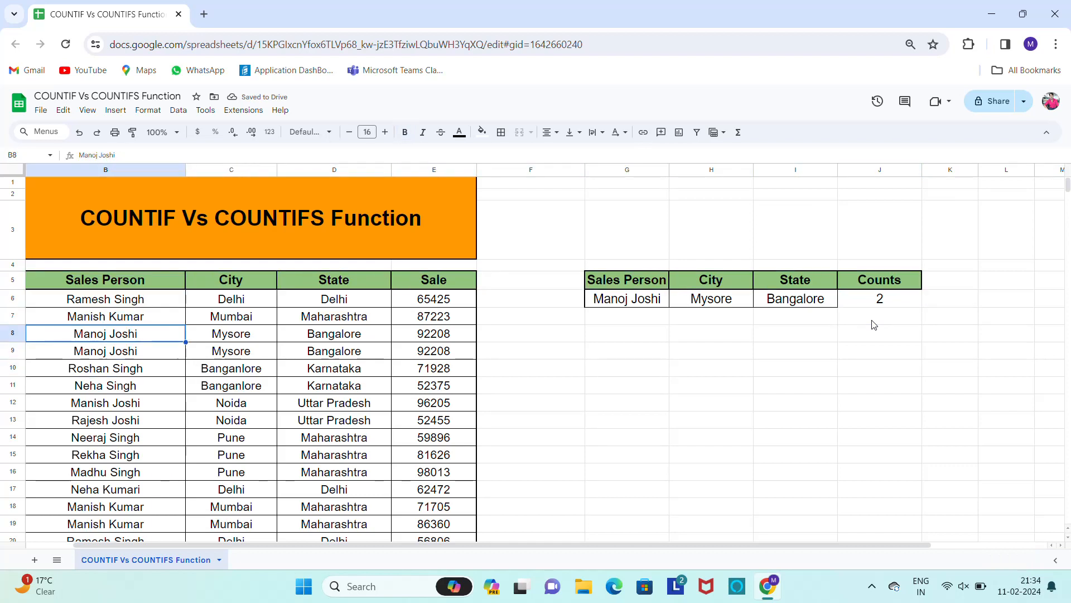
key(Right)
key(Right)
key(Right)
key(Right)
key(Right)
key(Right)
key(Up)
key(Up)
key(Left)
key(Left)
key(Left)
key(Left)
key(Left)
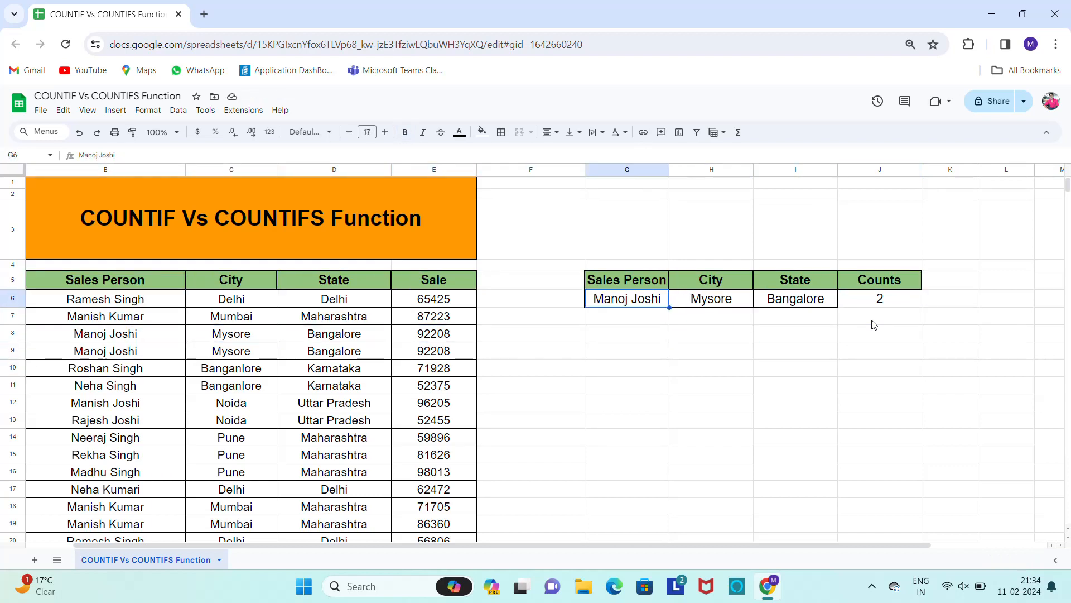
Step: Change the City criterion in H6 to Delhi, copied from C6
key(Right)
key(Right)
key(Right)
key(Right)
key(Right)
text(Delhi)
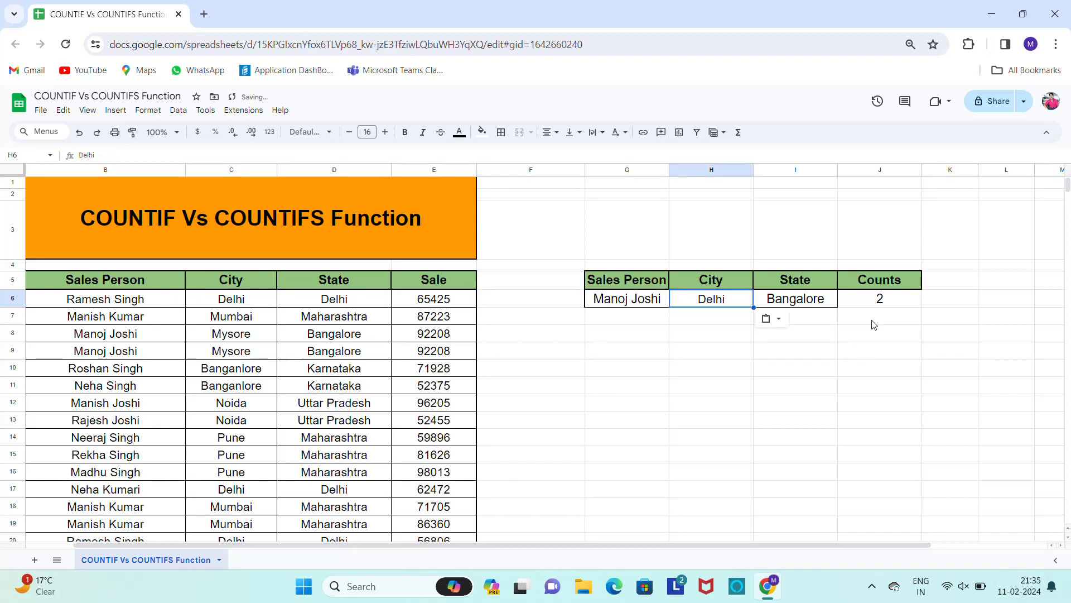
Step: Check the COUNTIFS result in J6 against the sales person, city and state criteria in G6:I6
key(Right)
key(Right)
key(Left)
key(Left)
key(Left)
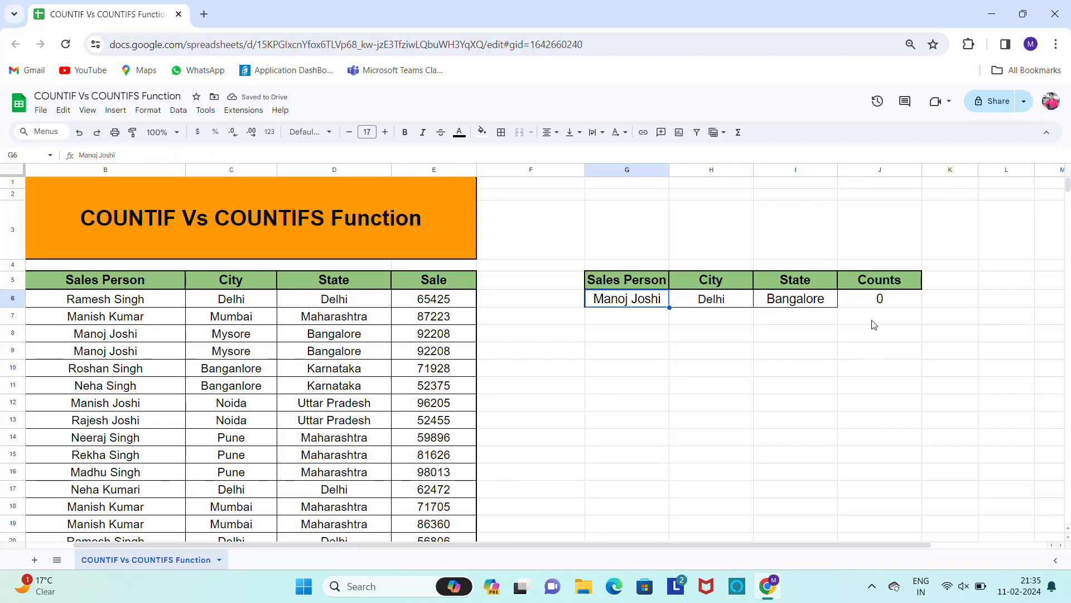
key(Right)
key(Right)
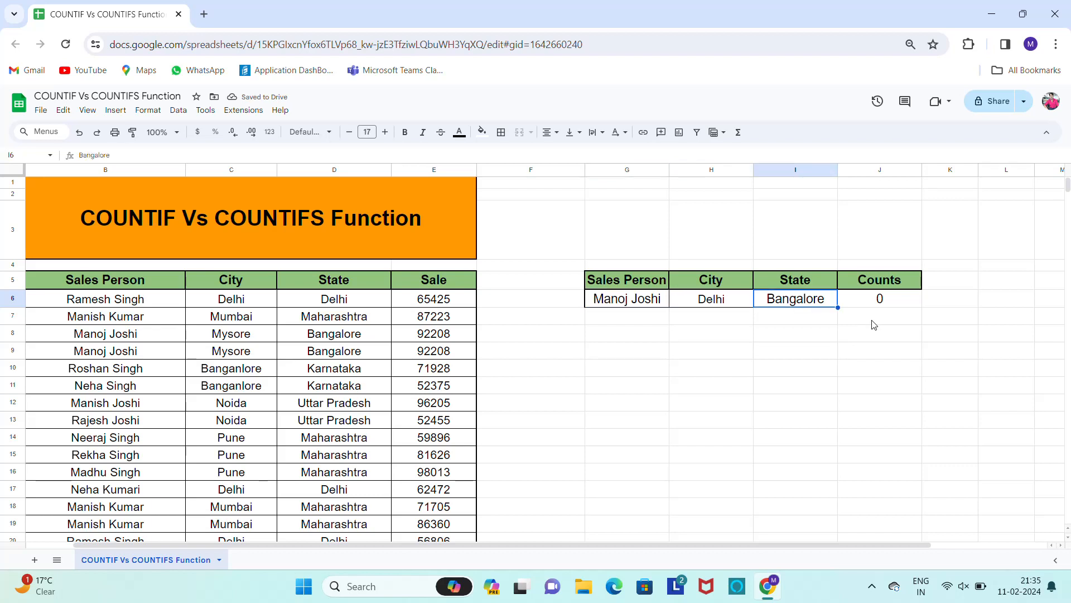
key(Right)
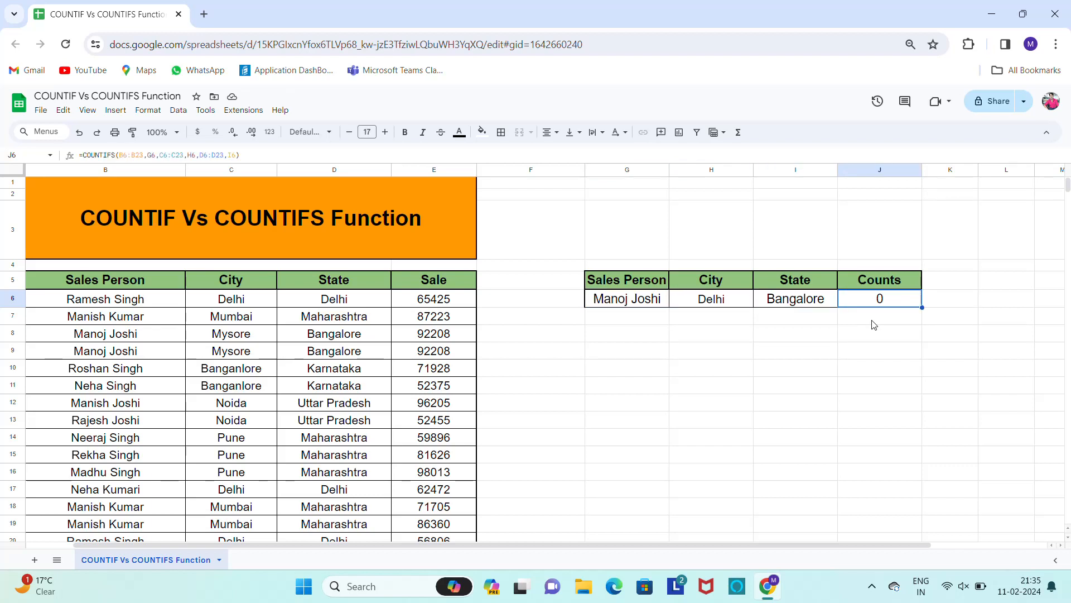
Step: Restore the City criterion in H6 to Mysore by copying it from C9, and check the count in J6
key(Left)
key(Left)
key(Left)
key(Left)
key(Left)
key(Left)
key(Left)
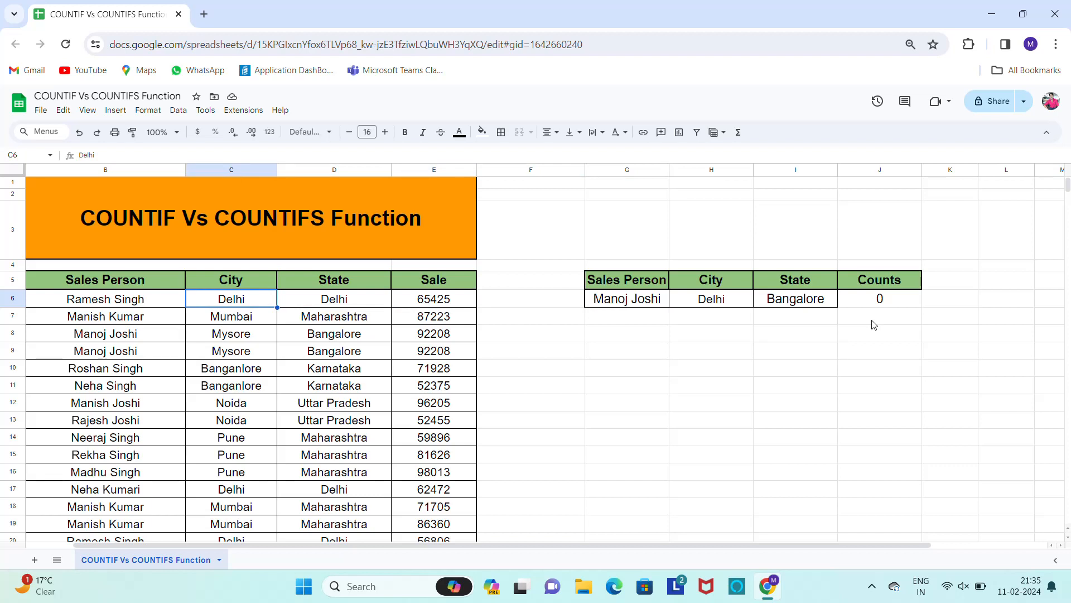
key(Right)
key(Down)
key(Down)
key(Down)
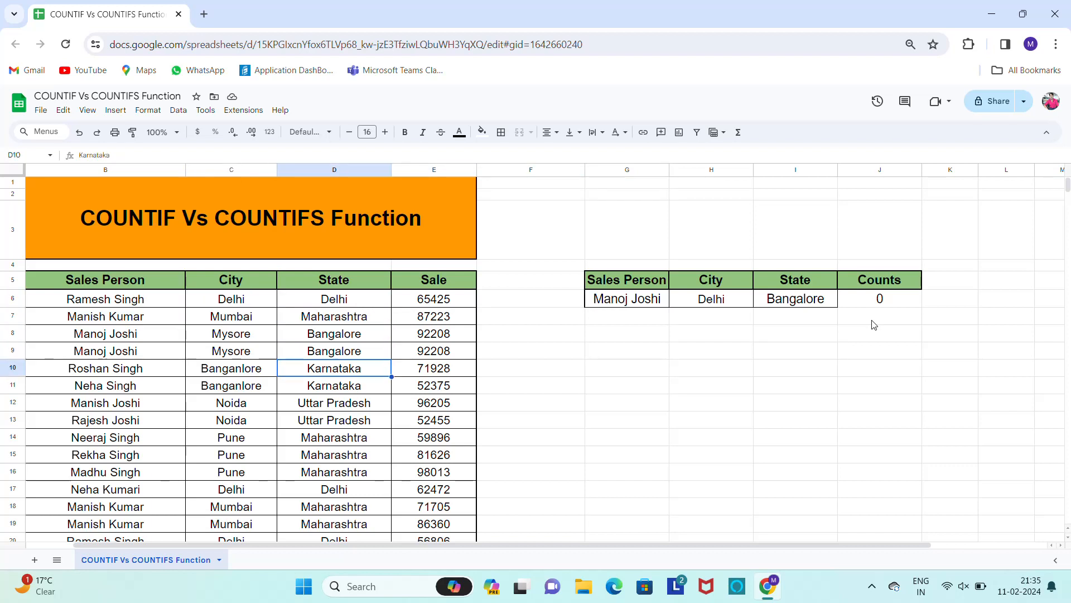
key(Left)
key(Up)
key(Up)
key(Up)
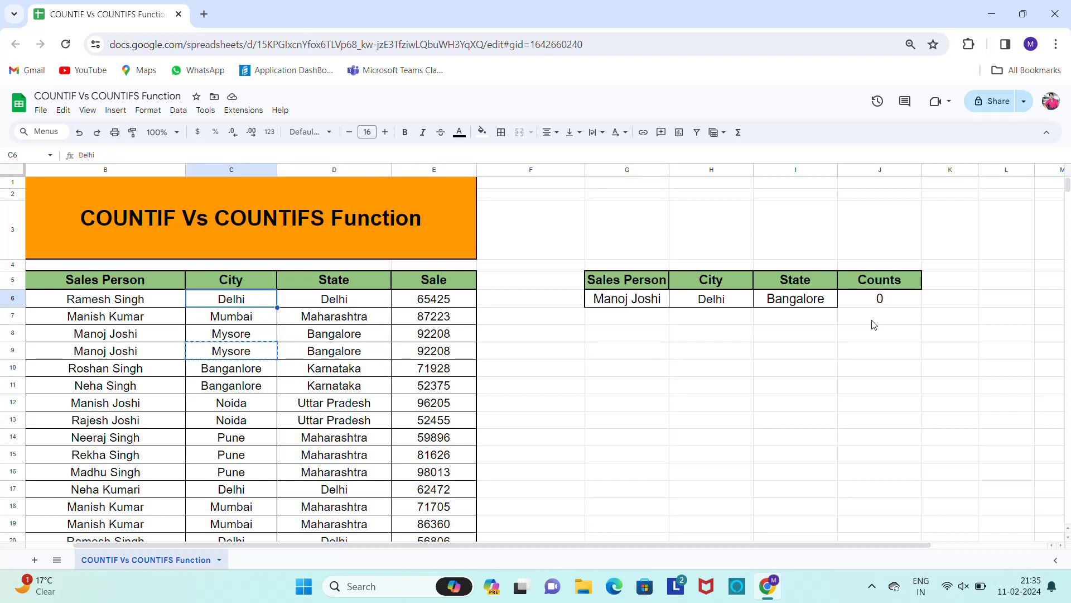
key(Right)
key(Right)
key(Right)
key(Right)
key(Right)
text(Mysore)
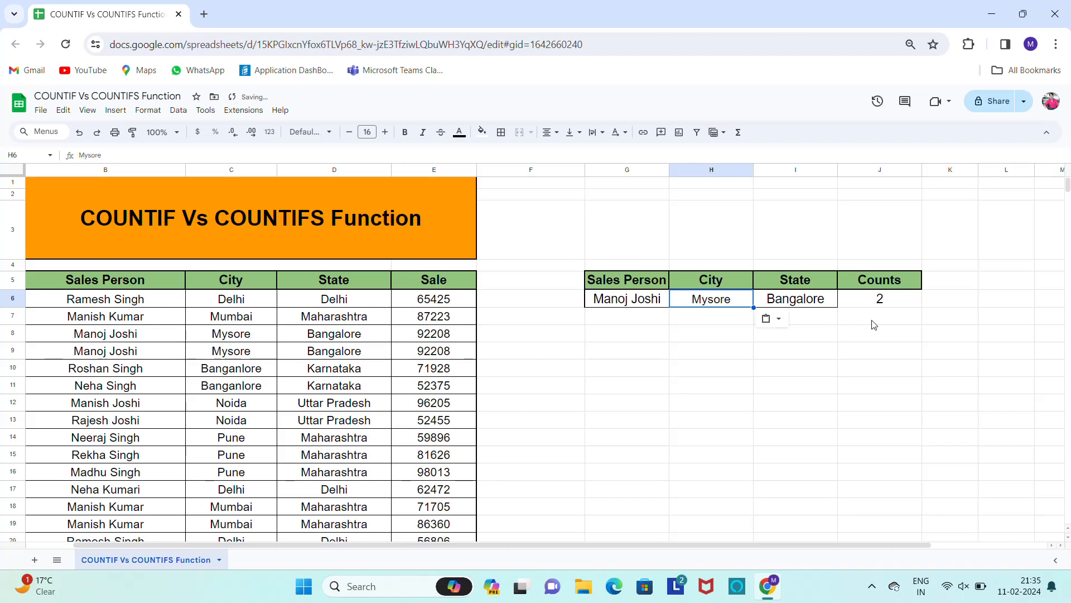
key(Right)
key(Right)
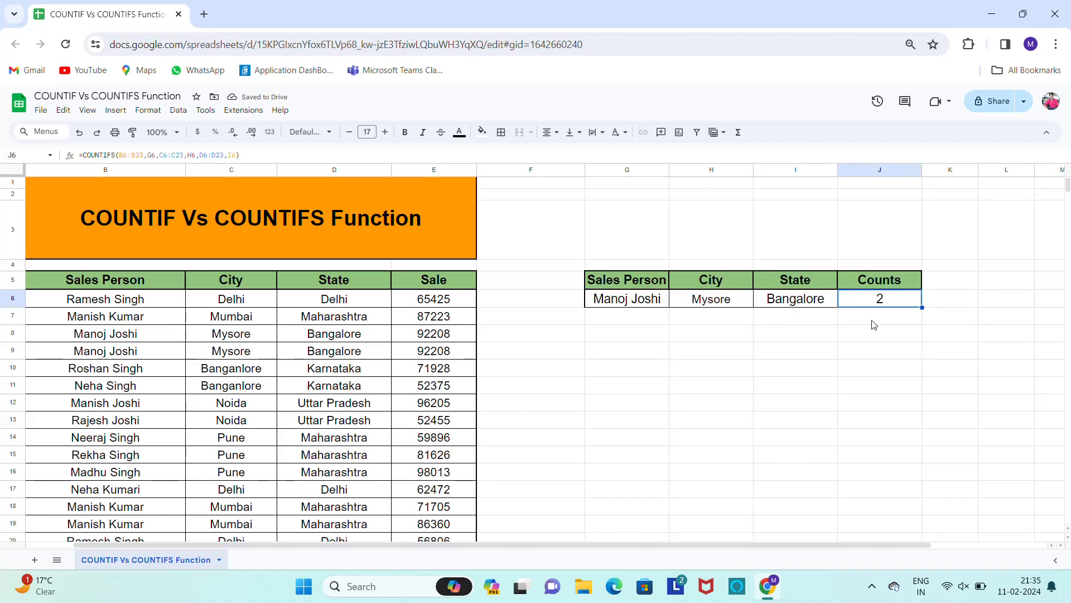
Step: Copy the sales person, Mumbai and Maharashtra from B18:D18 into the criteria cells G6:I6
click(139, 513)
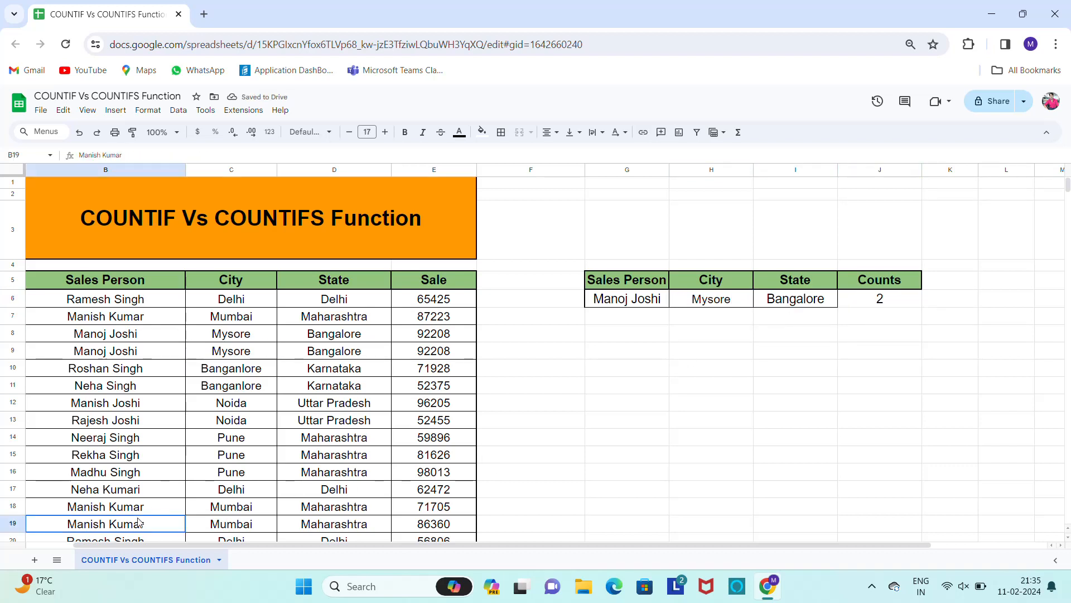
key(shift+Right)
key(shift+Right)
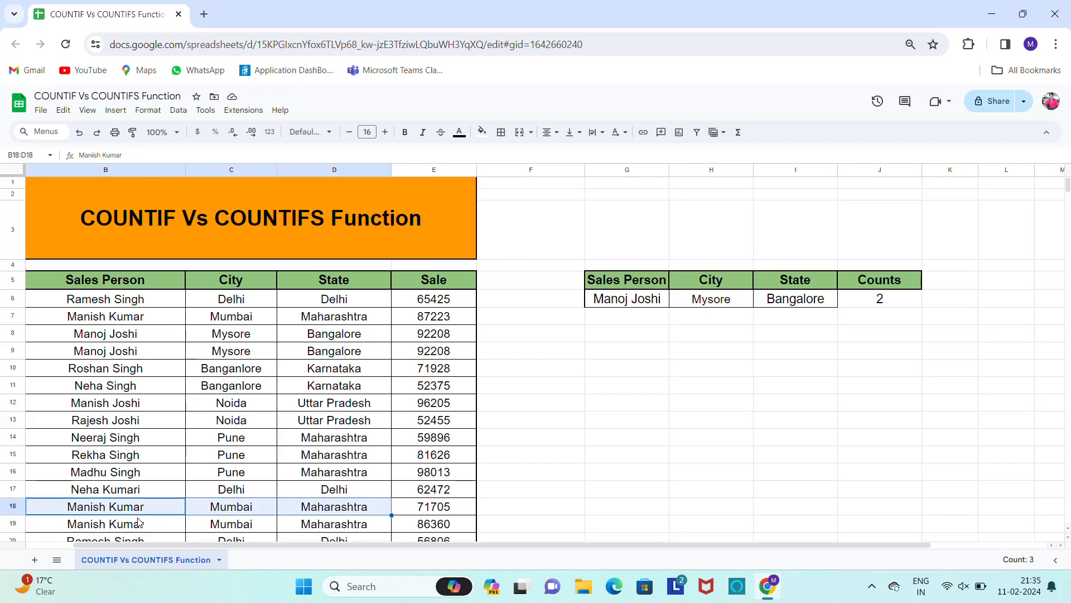
key(ctrl+c)
key(Up)
key(Up)
key(Up)
key(Up)
key(Up)
key(Up)
key(Up)
key(Up)
key(Up)
key(Up)
key(Up)
key(Up)
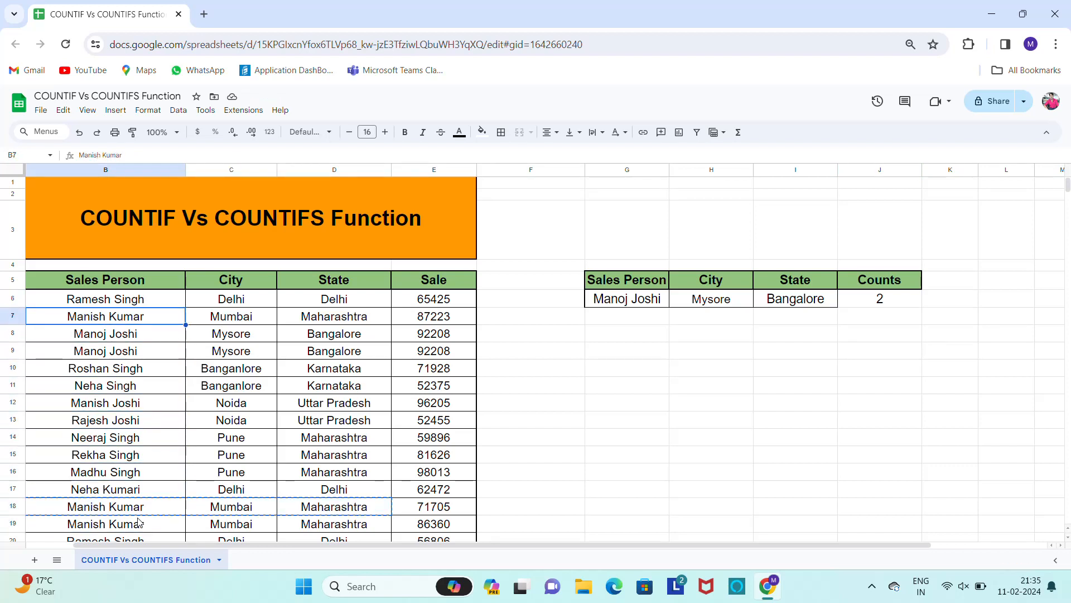
key(Right)
key(Right)
key(Right)
key(Right)
key(Right)
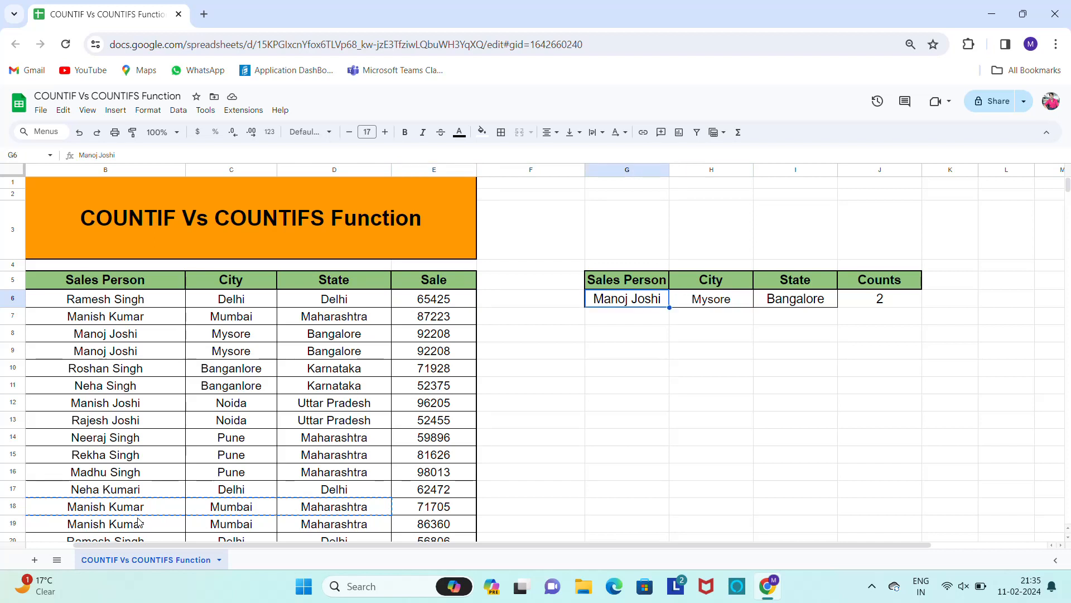
key(ctrl+v)
Step: Review the count in J6 and go through the sales table down to row 23 for records matching the Mumbai and Maharashtra criteria
key(Right)
key(Right)
key(Right)
key(Left)
key(Left)
key(Left)
key(Left)
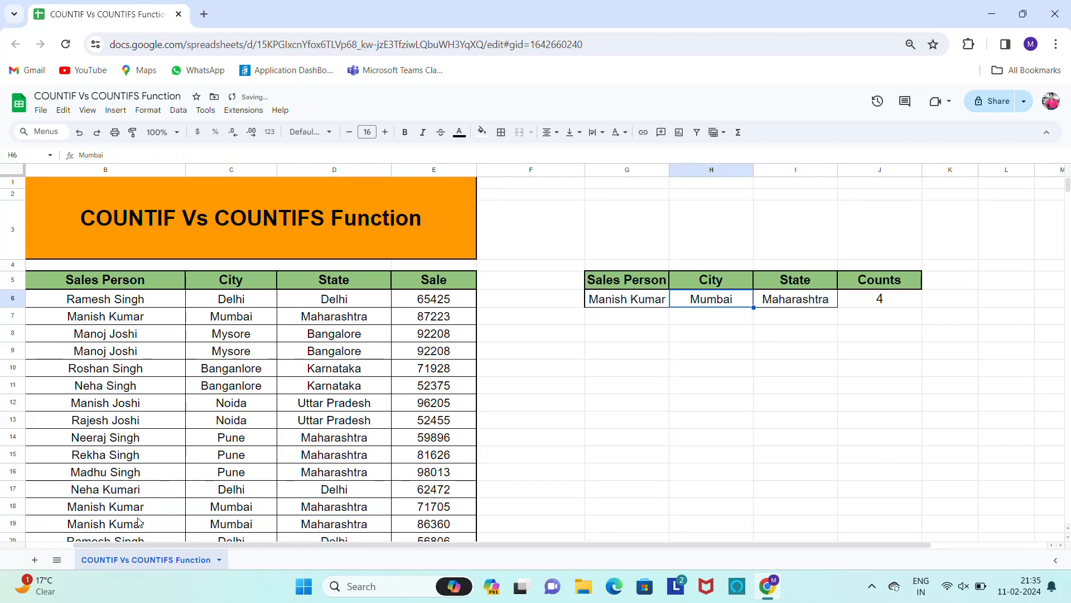
key(Right)
key(Right)
key(Left)
key(Left)
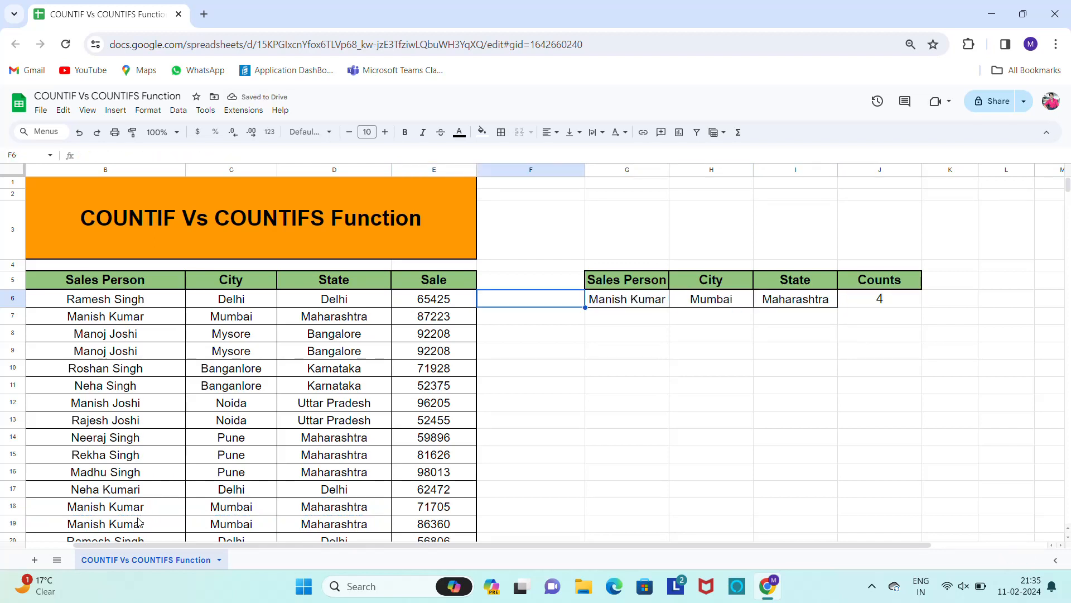
key(Left)
key(Left)
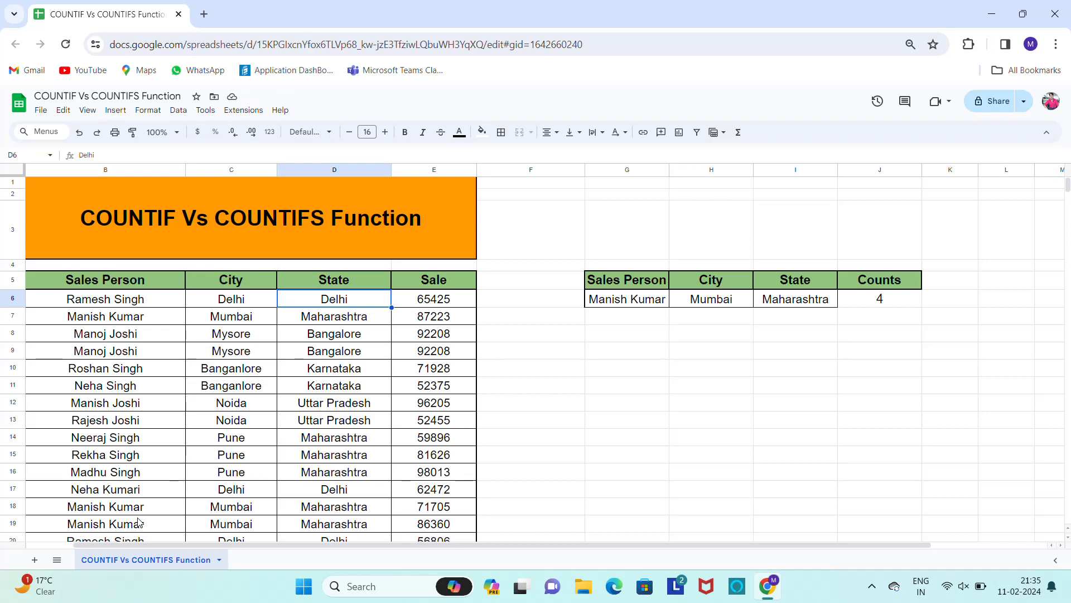
key(Down)
key(Down)
key(Down)
key(Down)
key(Down)
key(Down)
key(Down)
key(Down)
key(Down)
key(Down)
key(Down)
key(Down)
key(Down)
key(Down)
key(Down)
key(Down)
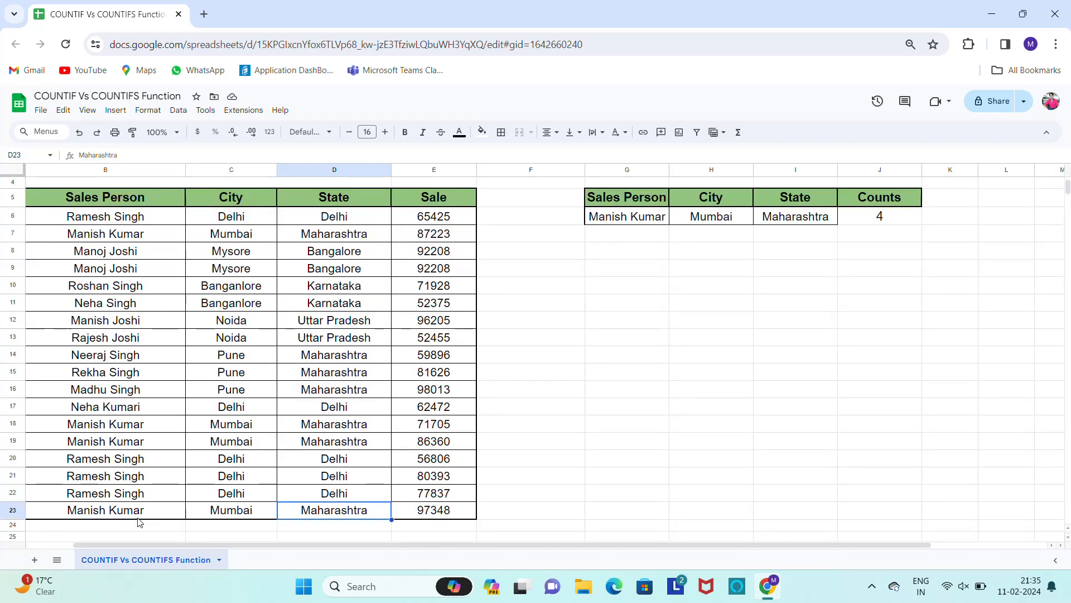
Step: Copy the sales person, city and state Delhi from B21:D21 into the criteria cells G6:I6
key(Up)
key(Left)
key(Left)
key(shift+Right)
key(shift+Right)
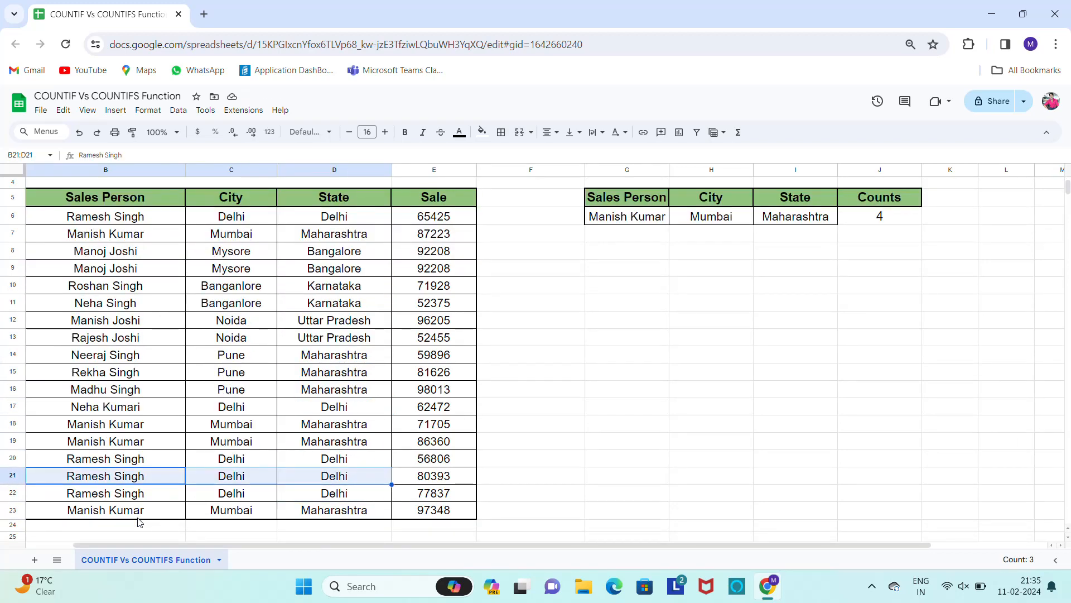
key(ctrl+c)
key(Up)
key(Up)
key(Up)
key(Up)
key(Up)
key(Up)
key(Up)
key(Up)
key(Up)
key(Up)
key(Up)
key(Up)
key(Up)
key(Up)
key(Up)
scroll(139, 522, up, 2)
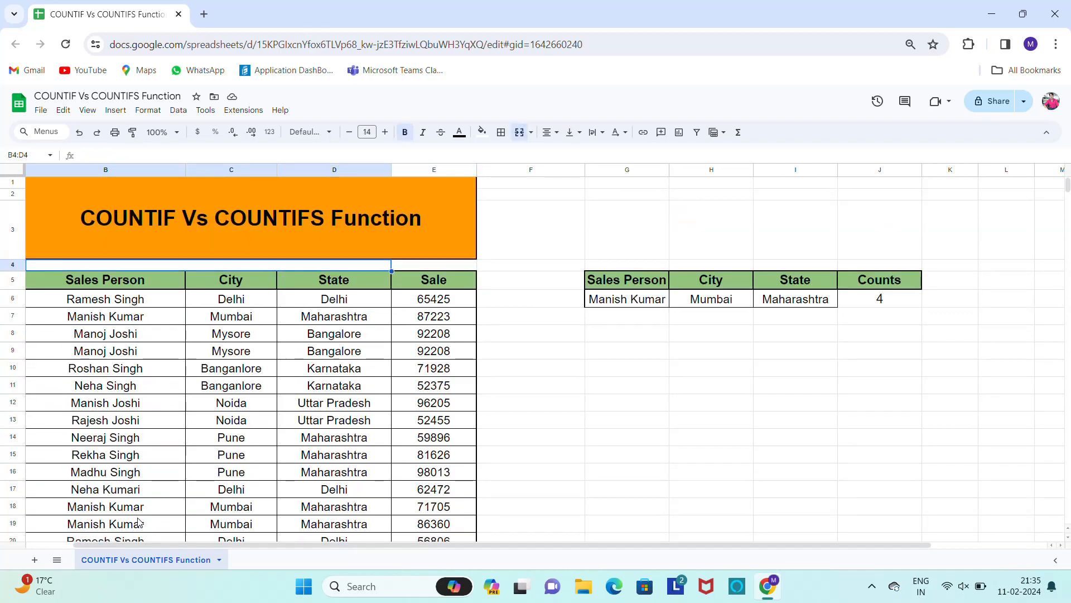
key(Right)
key(Right)
key(Right)
key(Right)
key(Right)
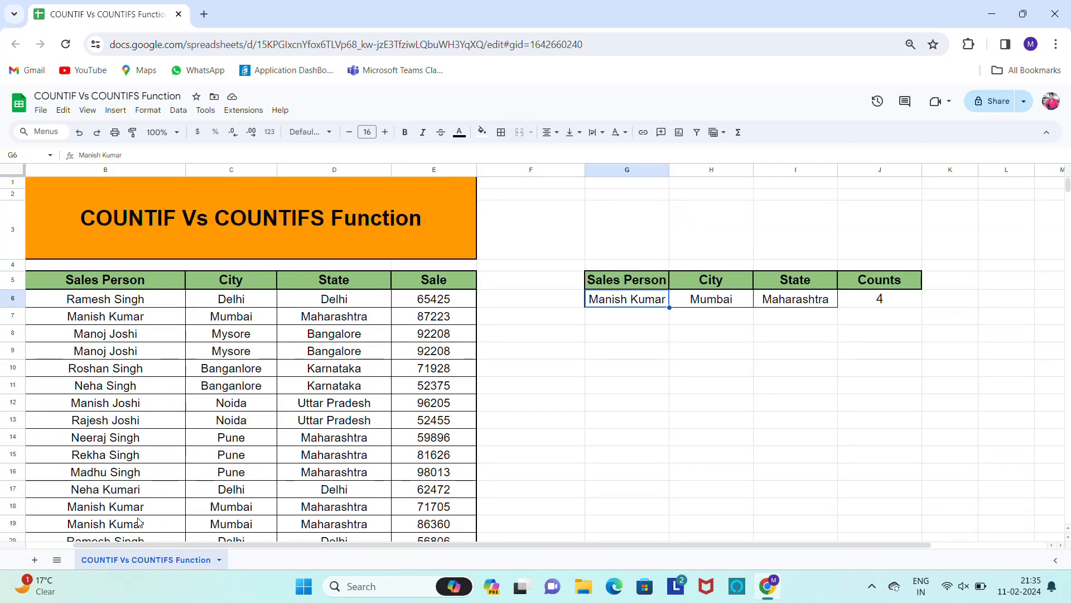
key(ctrl+v)
Step: Copy the sales person, Banganlore and Karnataka from B11:D11 into the criteria cells G6:I6
key(Right)
key(Left)
key(Left)
key(Left)
key(Left)
key(Left)
key(Left)
key(Left)
key(Left)
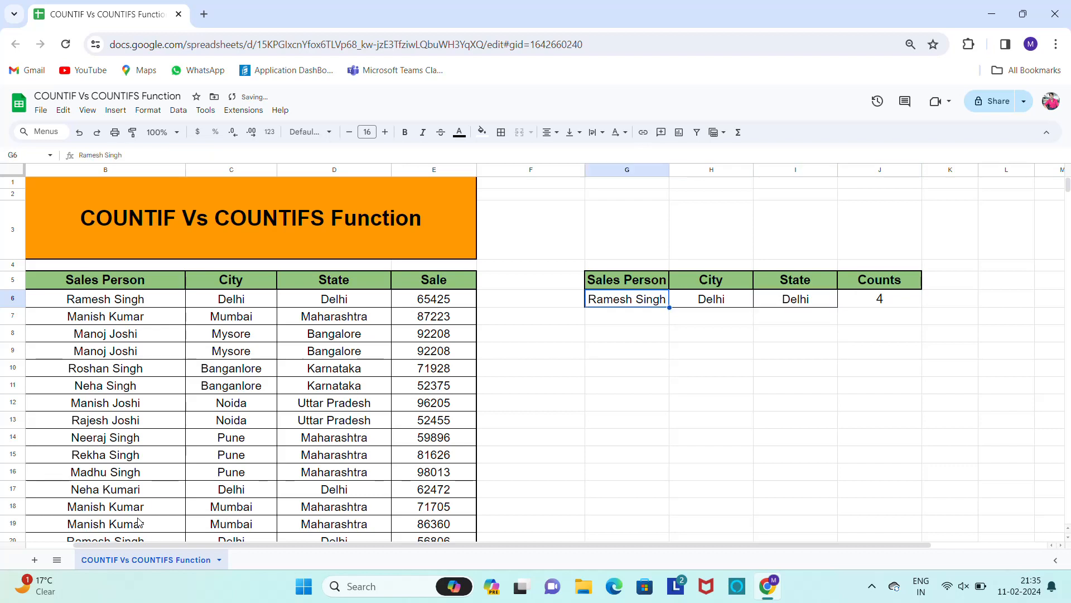
key(Down)
key(Down)
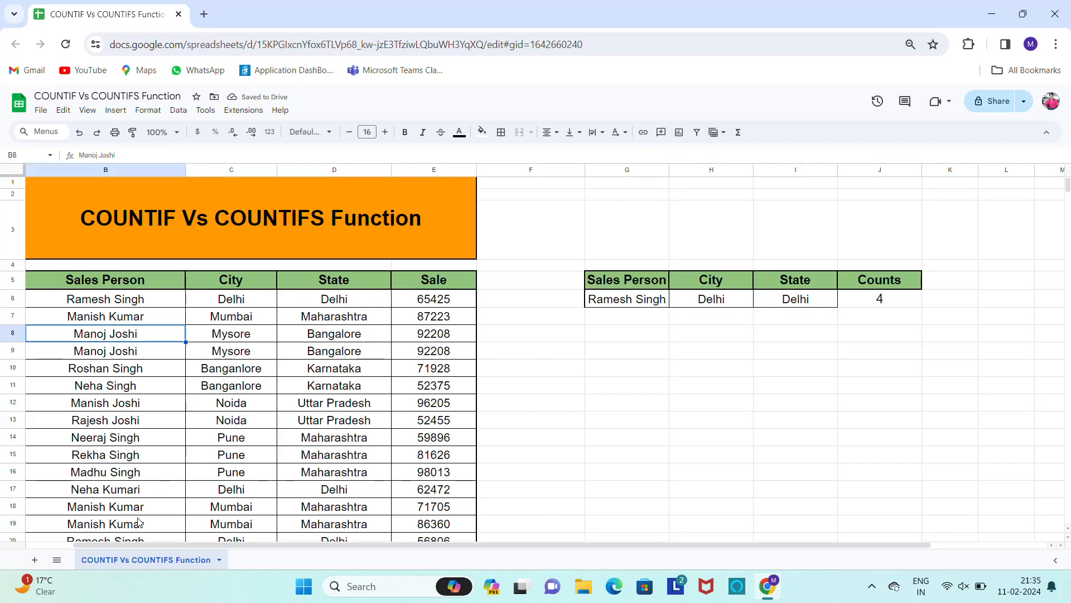
key(Down)
key(Down)
key(Down)
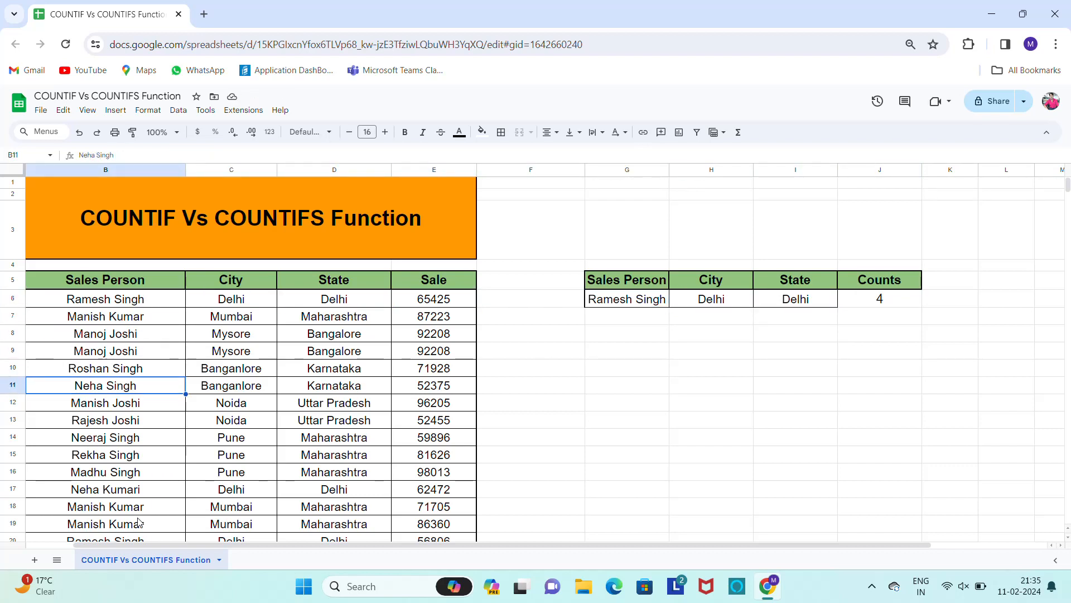
key(shift+Right)
key(shift+Right)
key(ctrl+c)
key(Right)
key(Right)
key(Right)
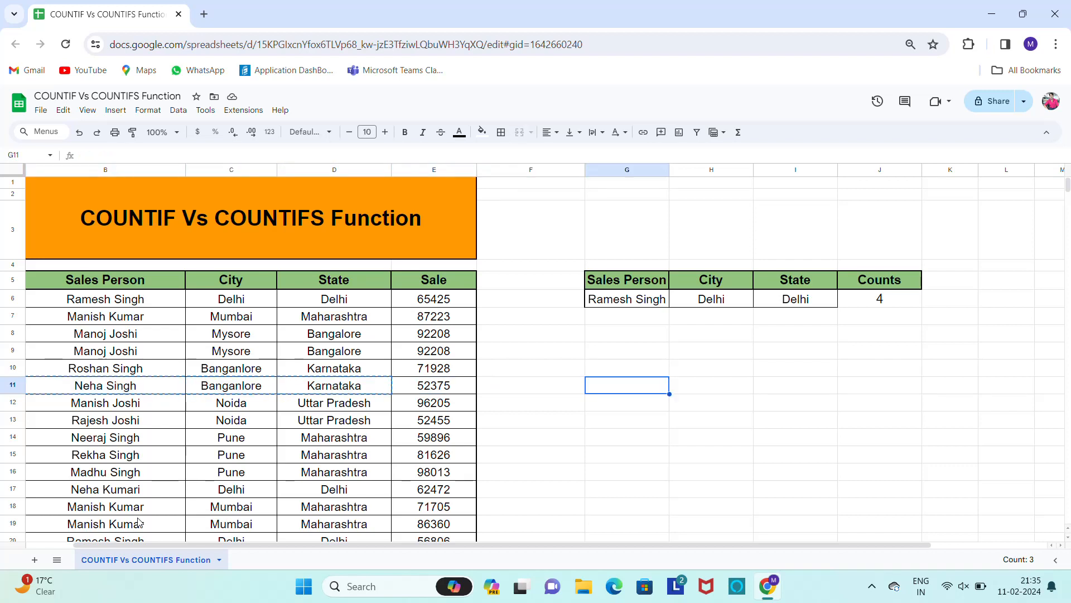
key(Up)
key(Up)
key(Up)
key(Up)
key(Up)
key(ctrl+v)
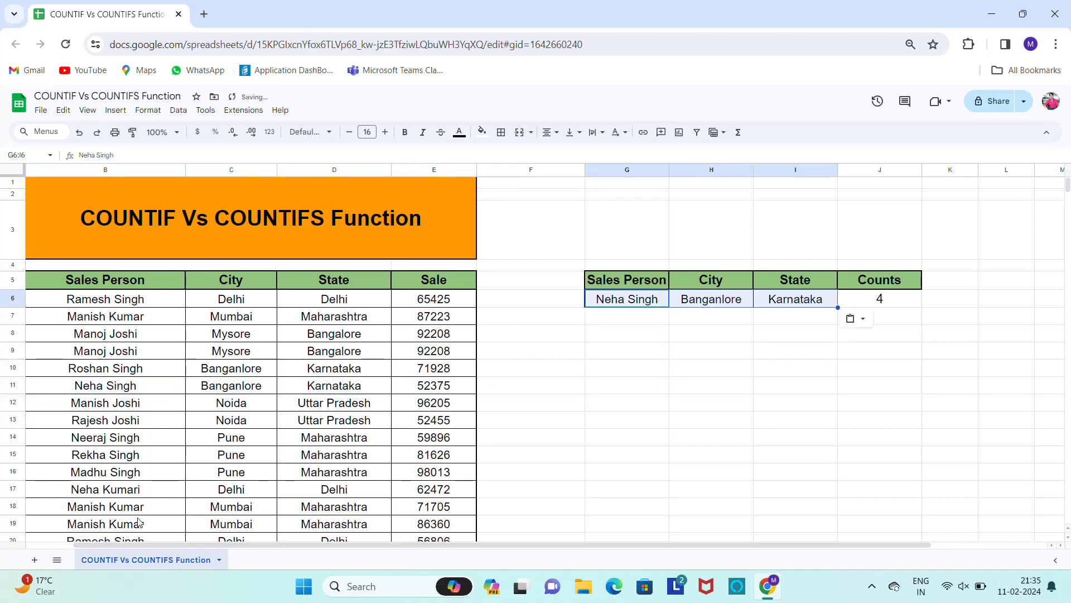
Step: Check the count in J6 and apply all borders to the criteria and result cells G6:J6
key(Right)
key(Right)
key(Right)
key(Left)
key(Left)
key(Left)
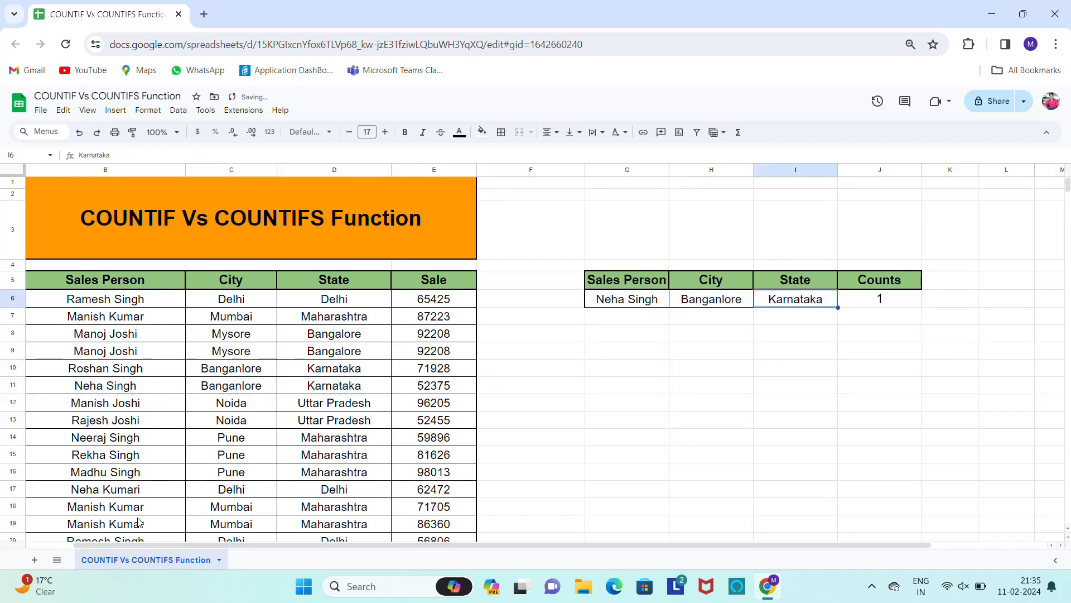
key(shift+Right)
key(shift+Right)
key(shift+Right)
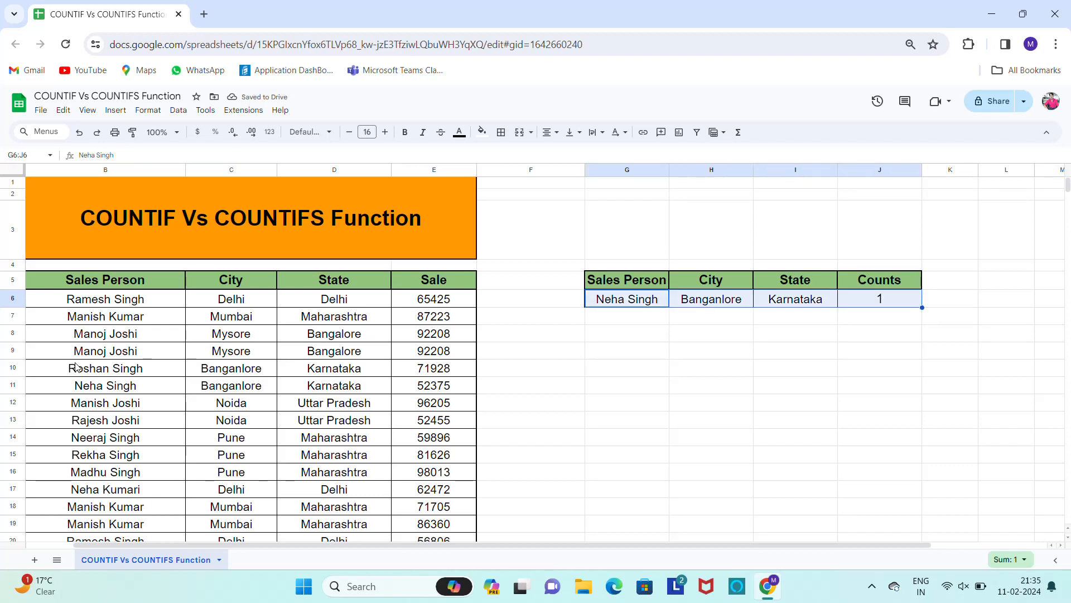
click(502, 132)
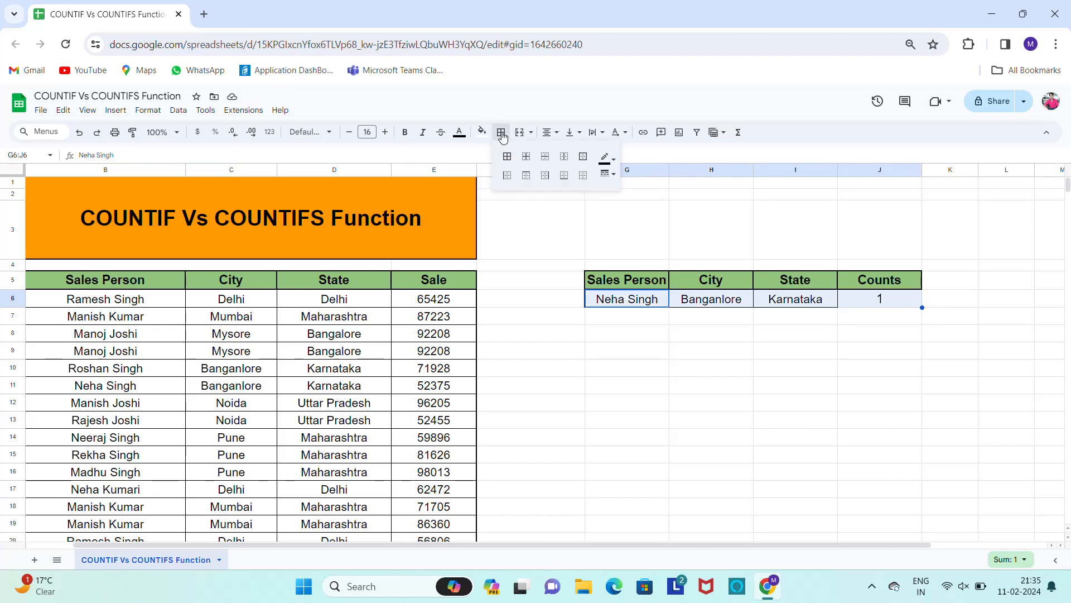
click(505, 156)
click(558, 319)
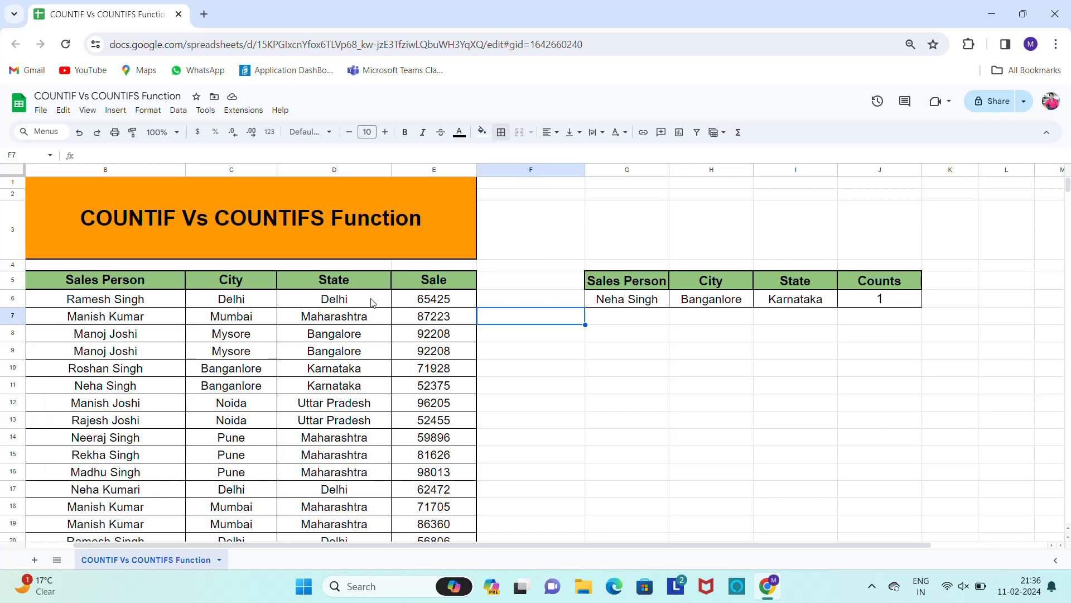
click(548, 269)
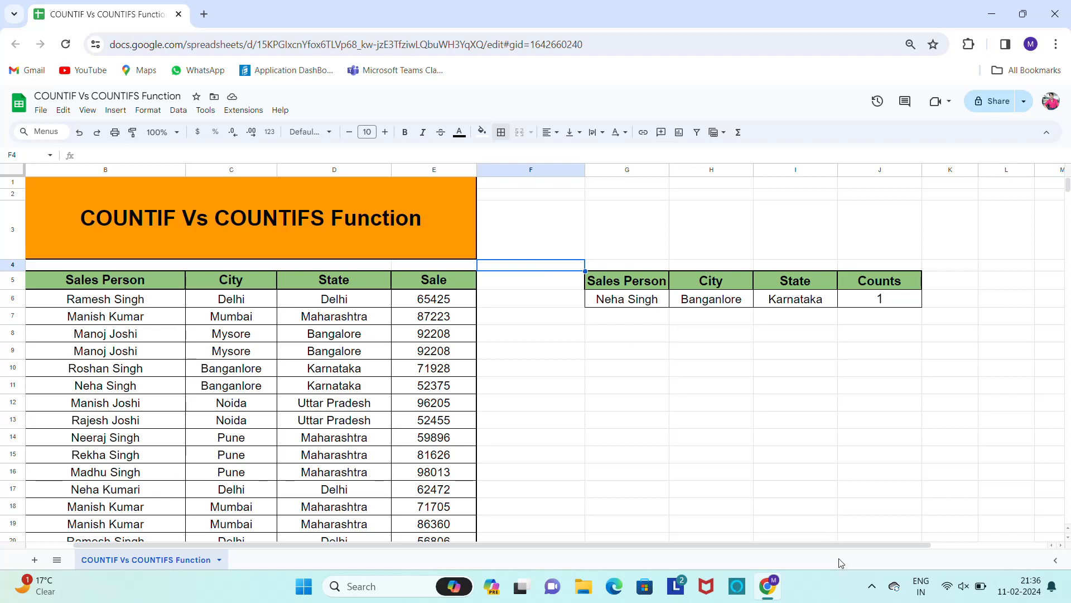
click(861, 591)
click(871, 586)
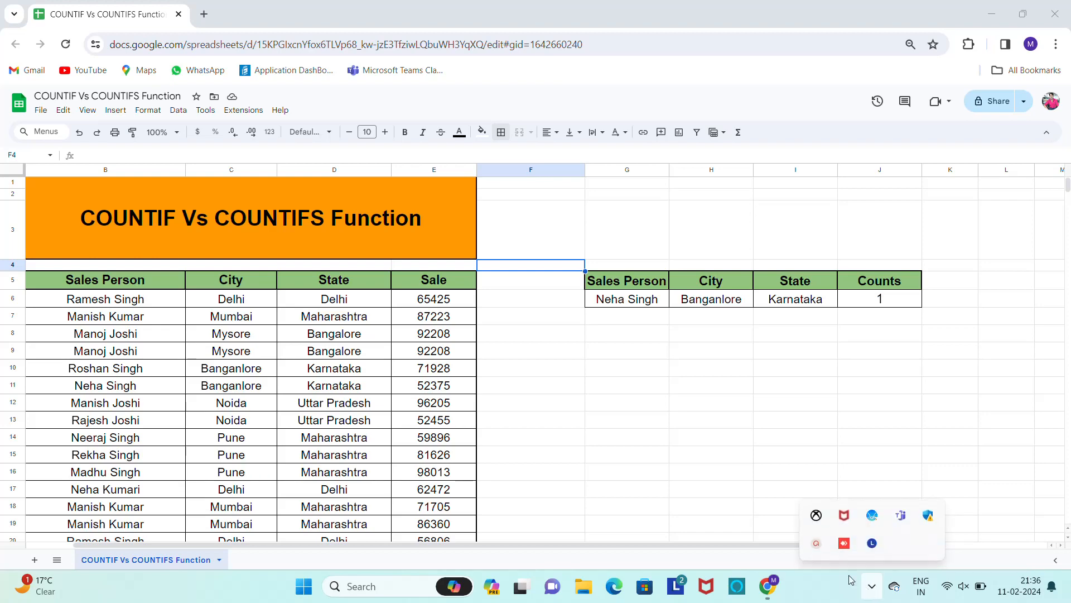